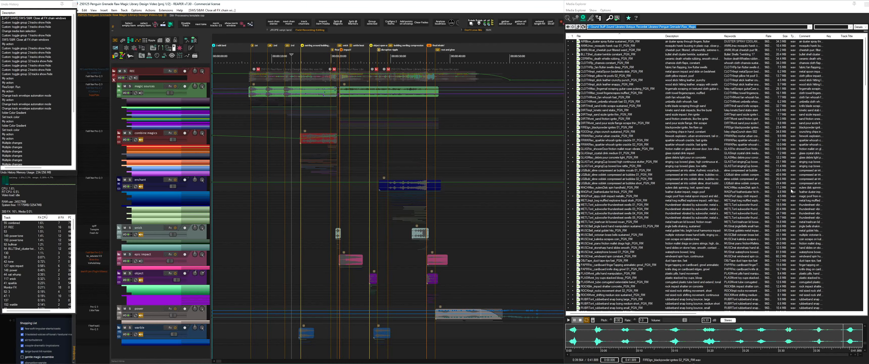
Browse the raw magic sound library and audition several of its recordings, including the flash paper igniter
scroll(611, 218, "down", 7)
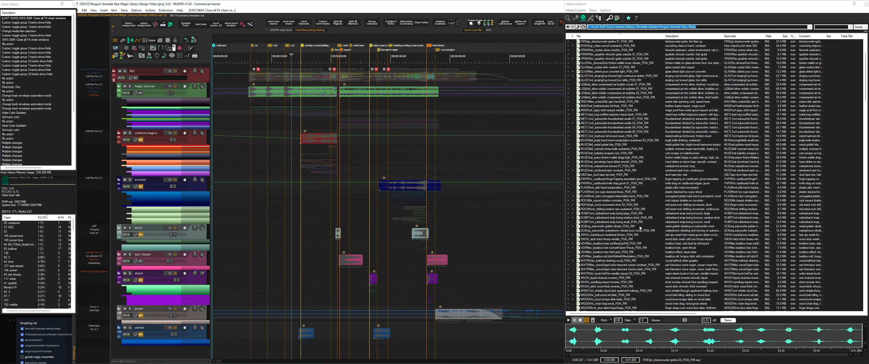
scroll(640, 228, "down", 7)
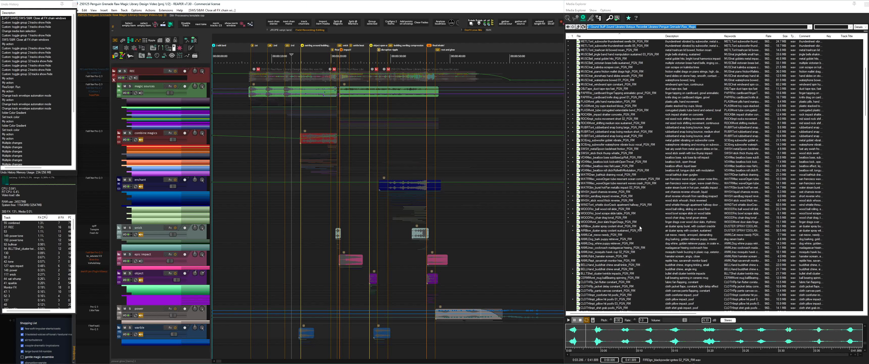
scroll(640, 228, "down", 7)
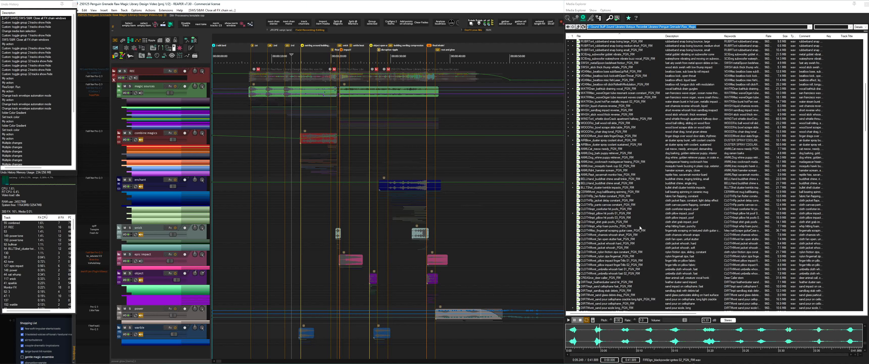
scroll(640, 227, "down", 7)
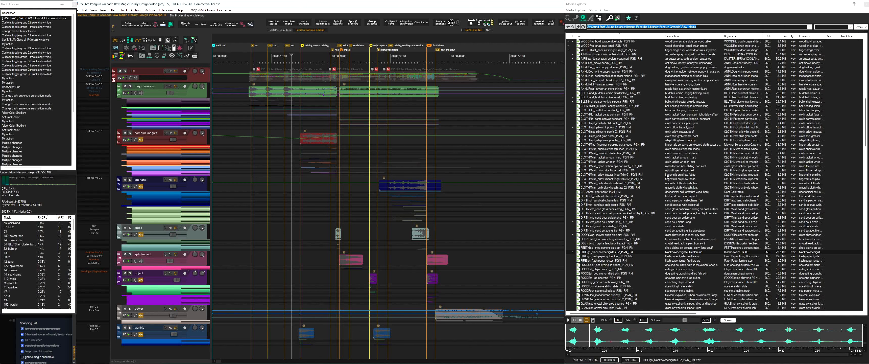
scroll(657, 219, "down", 13)
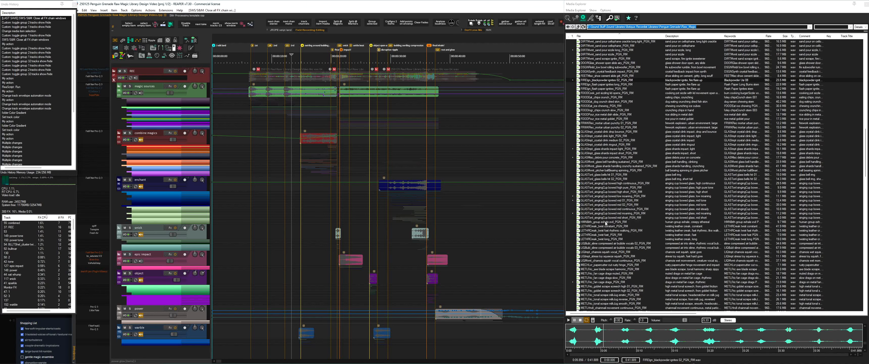
left_click(631, 265)
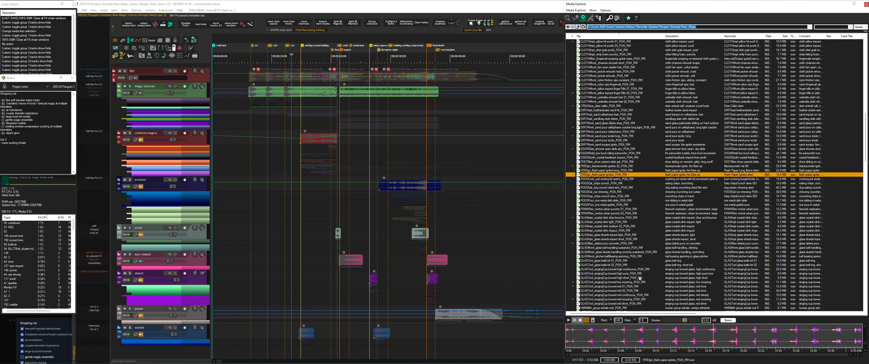
scroll(639, 277, "down", 7)
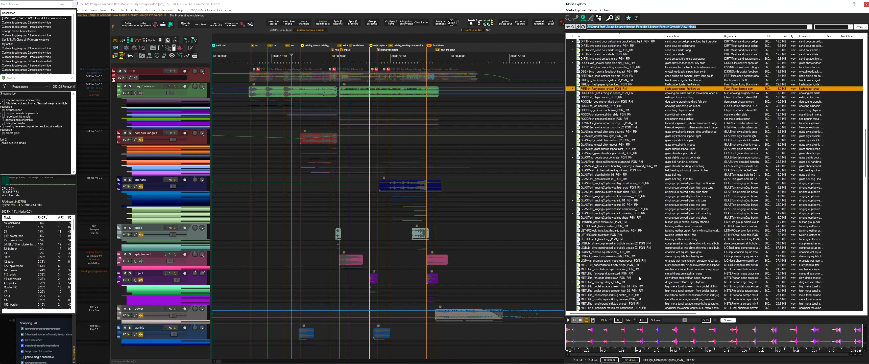
left_click(639, 277)
left_click(638, 252)
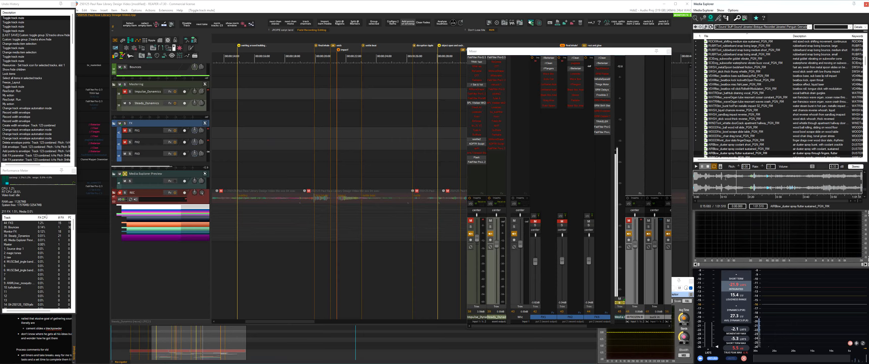
Toggle ValhallaSpaceModulator, Things Motor, GRM Delays and Frostbite 2 in the FX3 track's chain, adjusting parameters while the preview plays
left_click(602, 80)
left_click(603, 85)
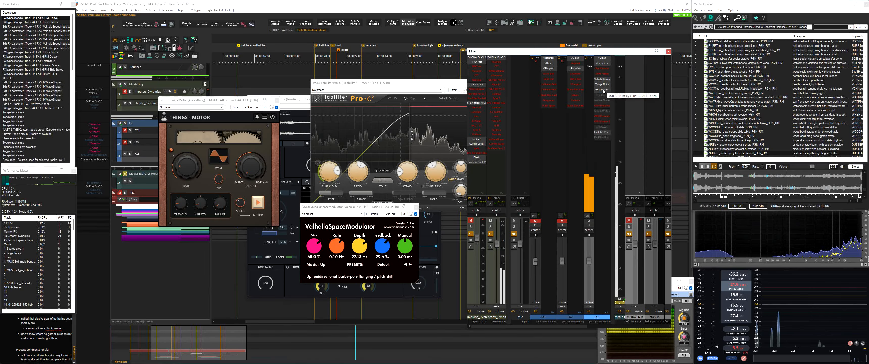
left_click(602, 90, "shift")
left_click(603, 90)
left_click_drag(435, 112, 431, 113)
left_click_drag(603, 95, 602, 101)
left_click(603, 101, "shift")
left_click(602, 101)
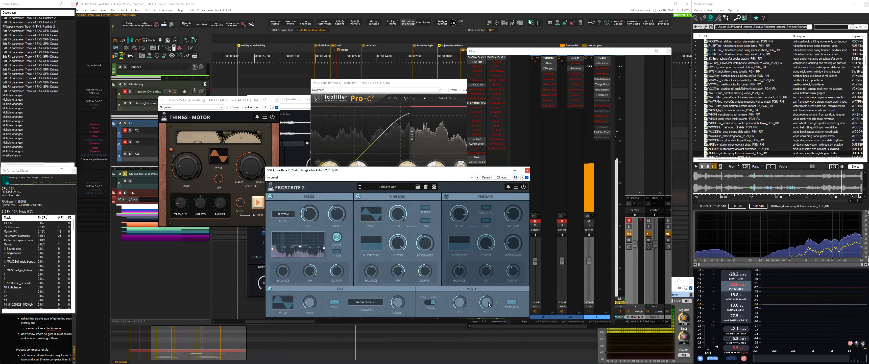
Bring in GRM Doppler Stereo on the FX3 track, adjust its parameters, and toggle GRM Delays
left_click(602, 116, "alt")
left_click(602, 116, "ctrl+shift")
left_click(603, 116, "shift")
left_click(603, 116)
mouse_move(510, 50)
left_mouse_down()
mouse_move(517, 86)
mouse_move(557, 103)
left_mouse_up()
left_click(559, 106)
left_click(602, 89, "shift")
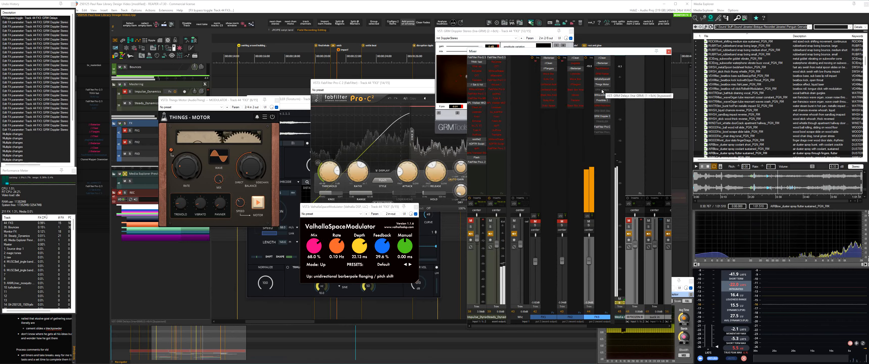
Enable Traveler on the FX3 track and arrange its window and Global Sampler over the arrange view
left_click(603, 122, "shift")
left_click(602, 122)
left_click_drag(274, 211, 275, 209)
key("shift+g")
left_click_drag(387, 175, 354, 228)
left_click_drag(337, 99, 308, 164)
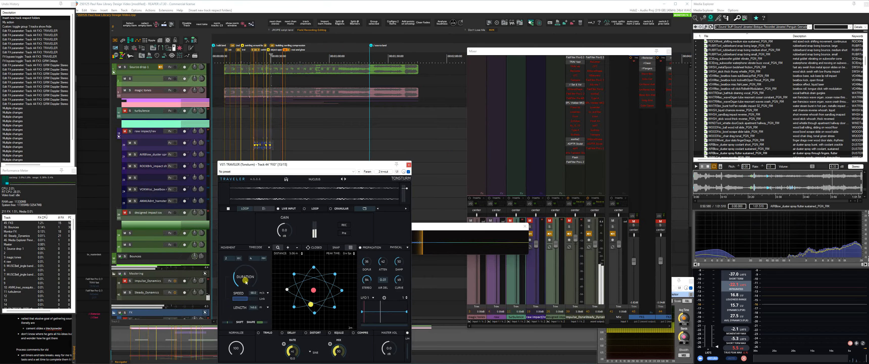
left_click_drag(603, 95, 602, 89)
left_click_drag(603, 90, 602, 137)
left_click_drag(371, 226, 311, 32)
Place captured Global Sampler sections on separate tracks under Source drop 1, adjusting Traveler's duration between captures
left_click_drag(304, 49, 275, 80)
left_click_drag(246, 277, 246, 281)
left_click_drag(411, 49, 448, 49)
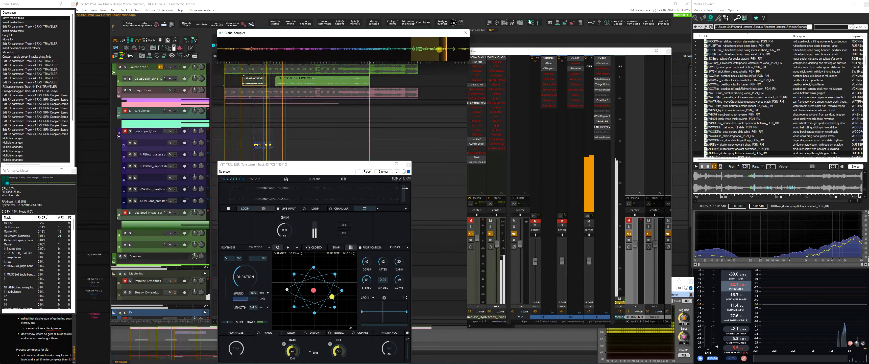
key("ctrl+t")
left_click_drag(320, 82, 292, 92)
left_click_drag(371, 49, 255, 103)
Name the three new tracks low, med and hi, and place another captured section on the hi track
double_click(144, 79)
type("hi")
key("Return")
double_click(144, 91)
type("med")
double_click(136, 79)
type("low")
double_click(143, 102)
type("hi")
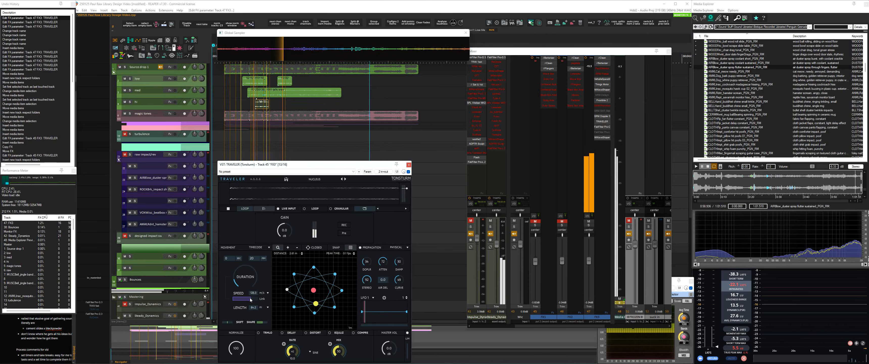
left_click_drag(304, 49, 274, 103)
Preview the subwoofer thundersheet swells and add Little Plate to FX3 ahead of GRM Doppler, raising its mix
left_click(747, 153)
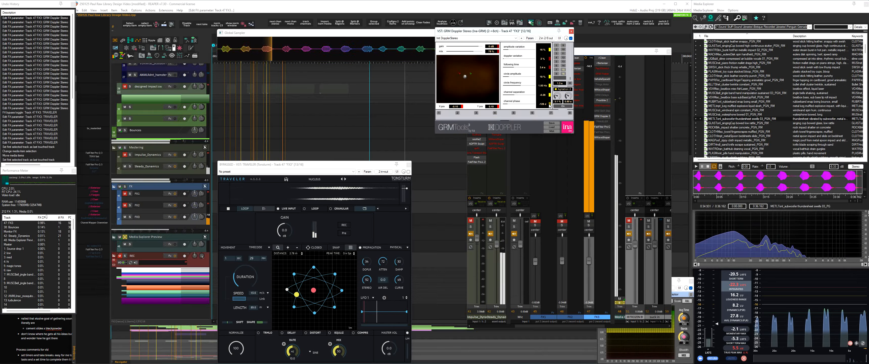
type("little")
key("Return")
left_click_drag(603, 143, 602, 116)
left_click(602, 116)
left_click_drag(231, 52, 231, 47)
left_click_drag(762, 166, 764, 171)
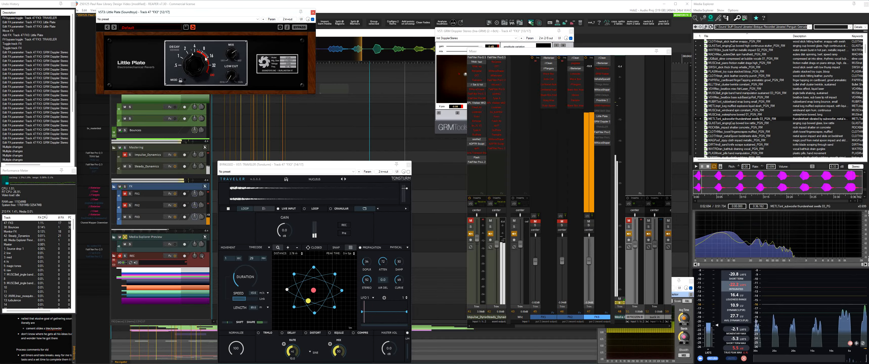
left_click(409, 172)
left_click(313, 13)
Insert three new tracks and name the one below Source drop 1 "power glow"
key("ctrl+t")
key("ctrl+t")
key("ctrl+t")
left_click(152, 105)
scroll(153, 106, "up", 3)
double_click(143, 78)
type("power glow")
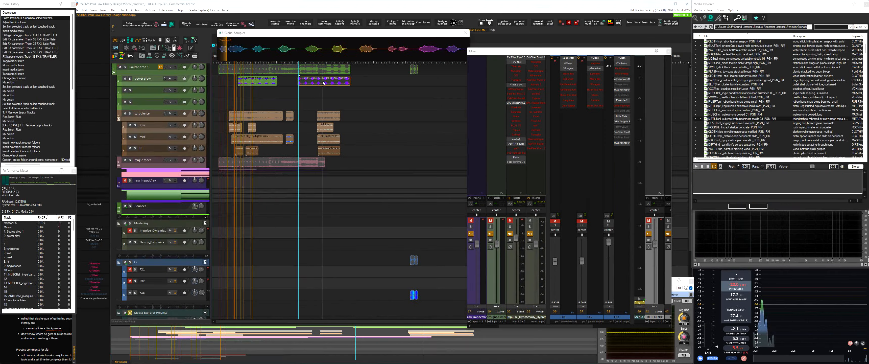
Raise the FX3 track's level and toggle Little Plate, Frostbite 2 and GRM Doppler in its effect chain
left_click_drag(608, 261, 609, 241)
left_click(622, 116, "shift")
left_click(622, 100, "shift")
left_click(622, 94, "shift")
left_click(622, 122)
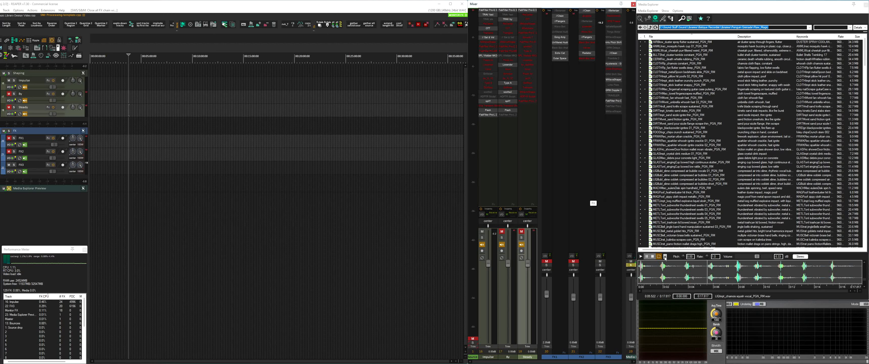
Review the Media Explorer's preview output options, the Media Explorer Preview track and the list of recordings
left_click(665, 257)
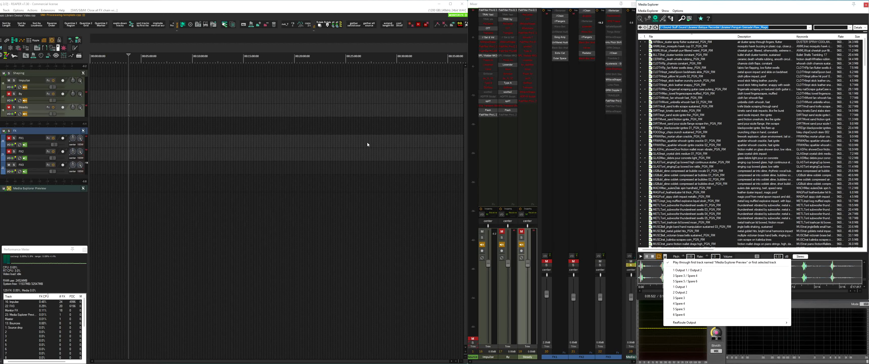
left_click(383, 222)
left_click(628, 285)
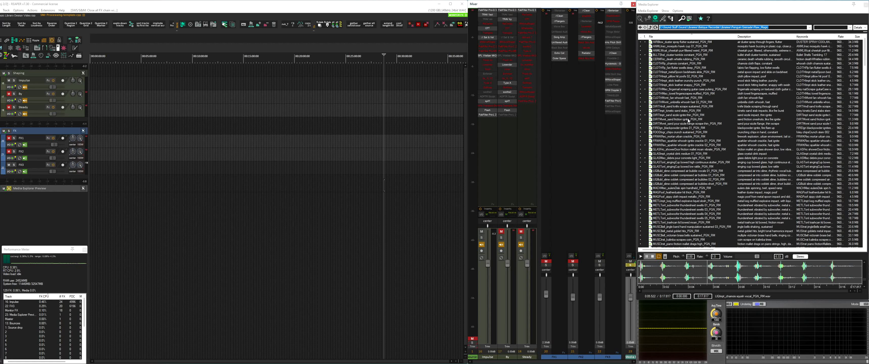
scroll(688, 121, "down", 15)
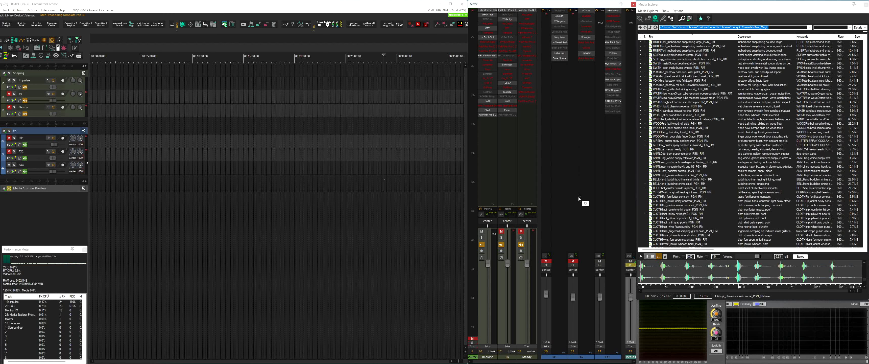
Review the preferences for processing muted tracks, and consult the shopping list of sounds in the notes app
key("ctrl+p")
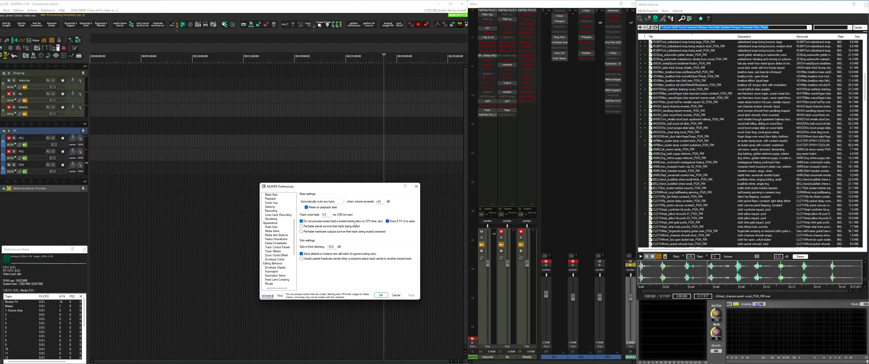
left_click(381, 294)
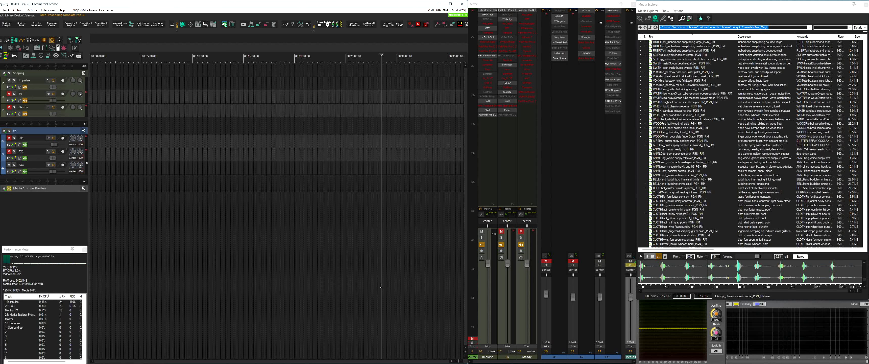
key("alt+Tab")
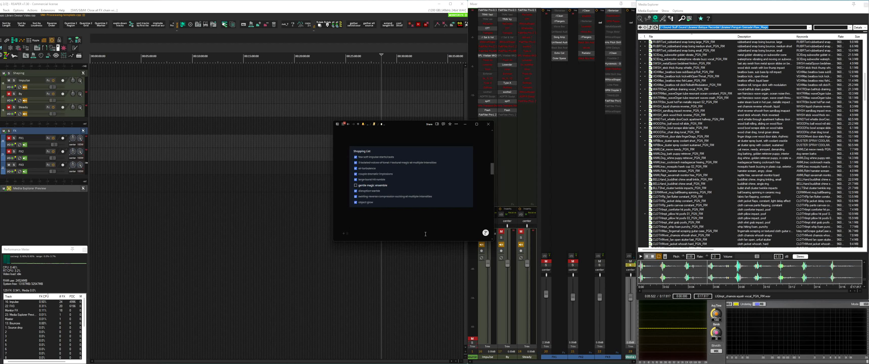
scroll(730, 120, "down", 10)
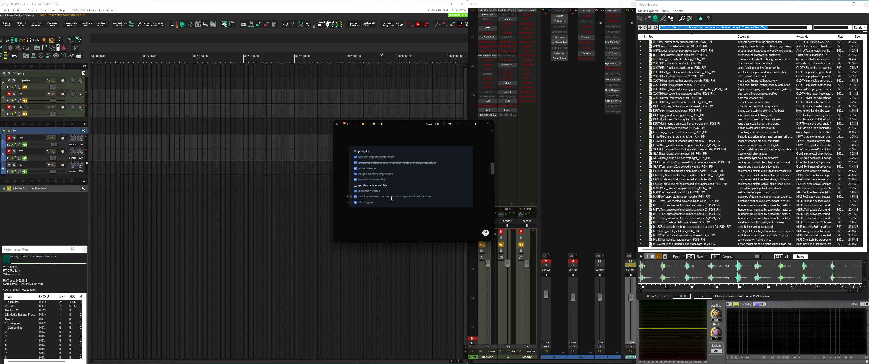
Preview the slime compressed air bubbles 02 recording through the Steady track, then switch to By and show its Traveler
left_click(521, 231)
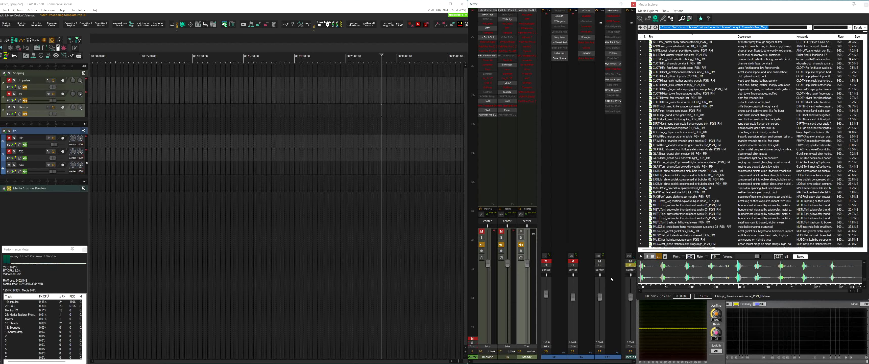
left_click(674, 180)
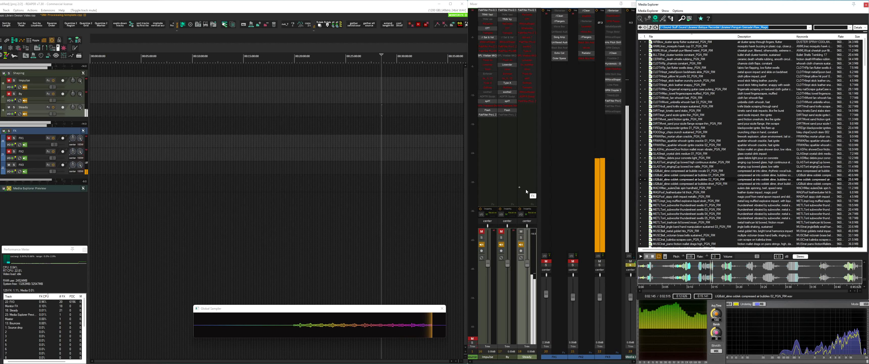
left_click(521, 232)
left_click(501, 232)
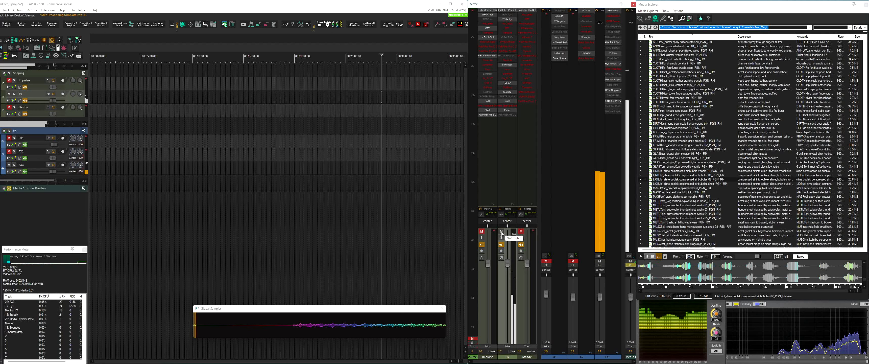
left_click(507, 19)
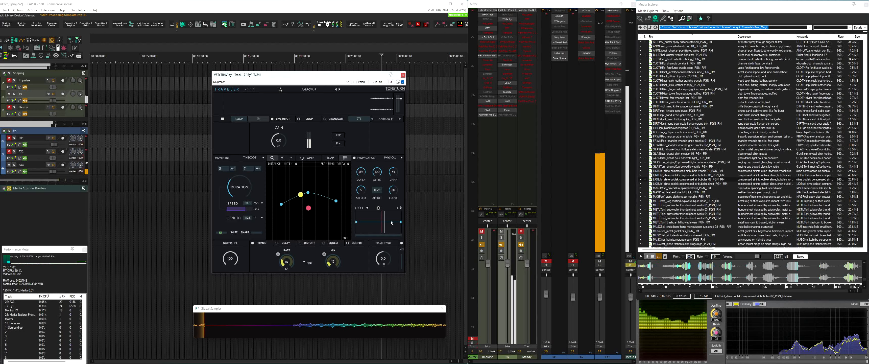
Switch the preview from By to the Impulse track with its Traveler shown, and swap the active effects track from FX3 to FX1
left_click(482, 231)
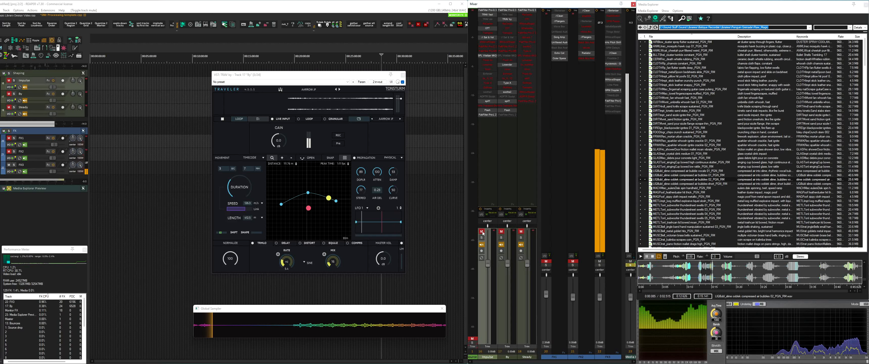
left_click(482, 232)
left_click(487, 14)
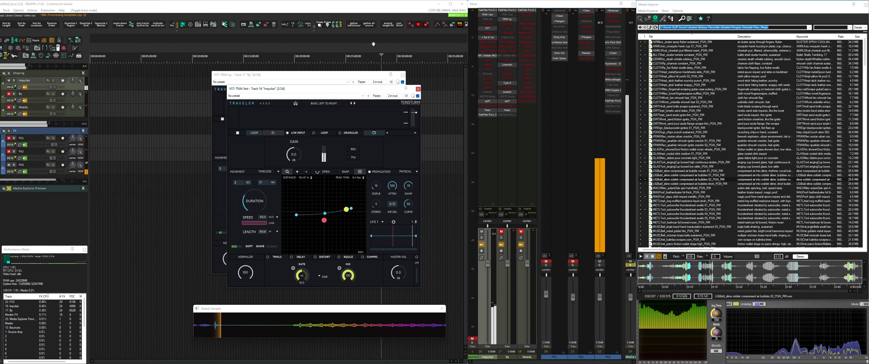
left_click_drag(399, 132, 260, 138)
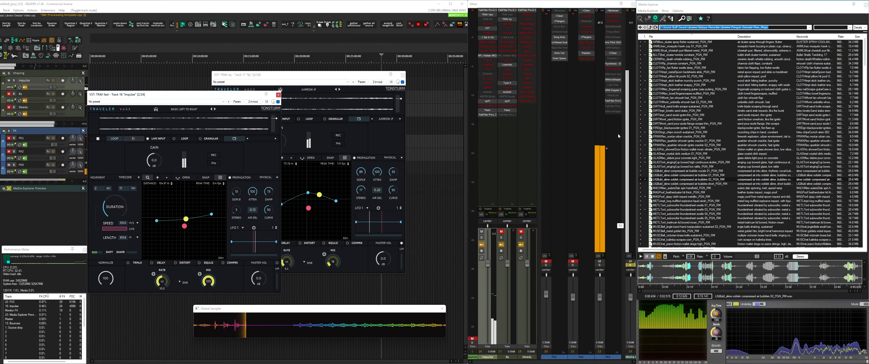
left_click(597, 261)
left_click(586, 263)
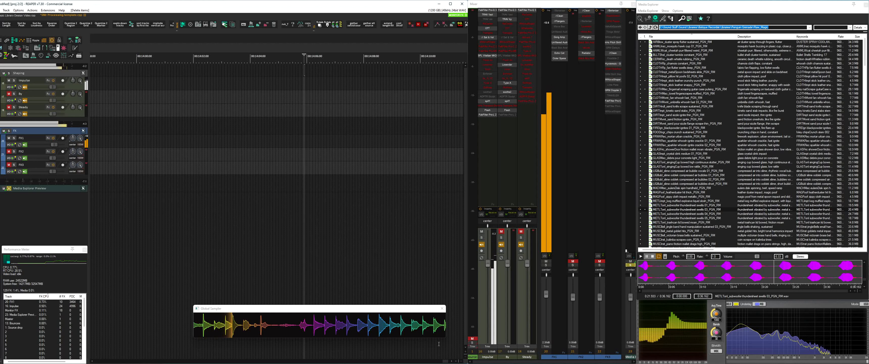
Select a section of the captured thundersheet swells in Global Sampler and show the Source drop tracks
left_click_drag(311, 319, 387, 318)
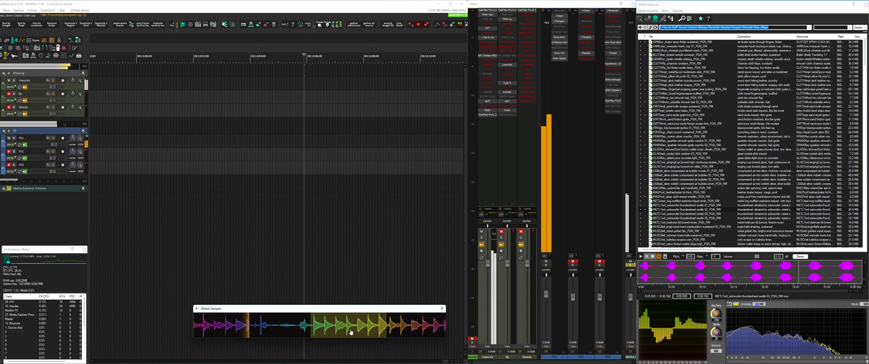
left_click(238, 241)
key("1")
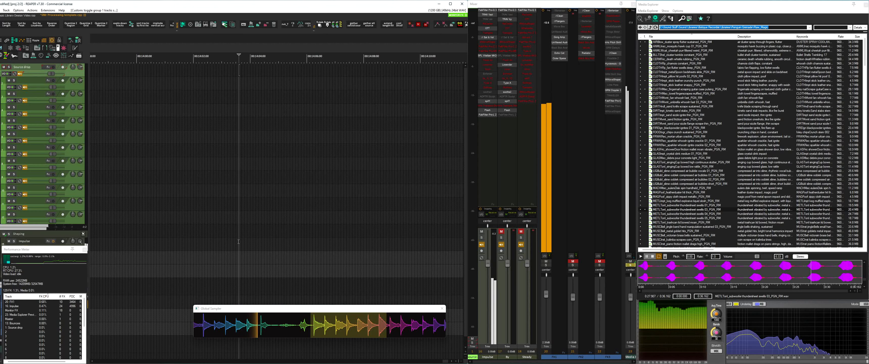
Place the selected Global Sampler capture and the METLTonl_subwoofer thundersheet swells 03 recording on separate Source drop tracks
left_click_drag(330, 326, 202, 84)
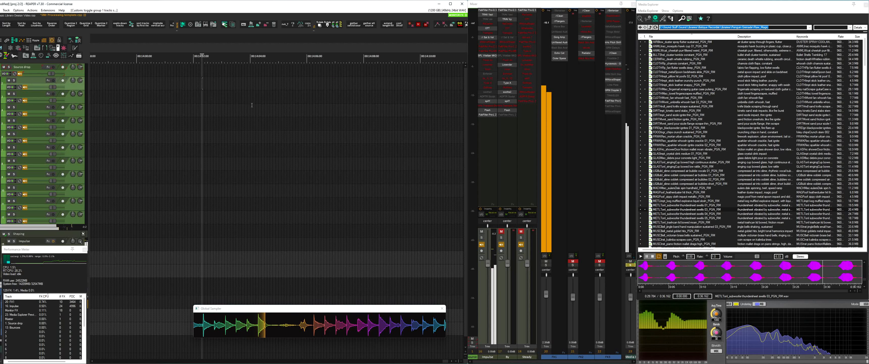
scroll(255, 105, "down", 5)
scroll(254, 93, "right", 2)
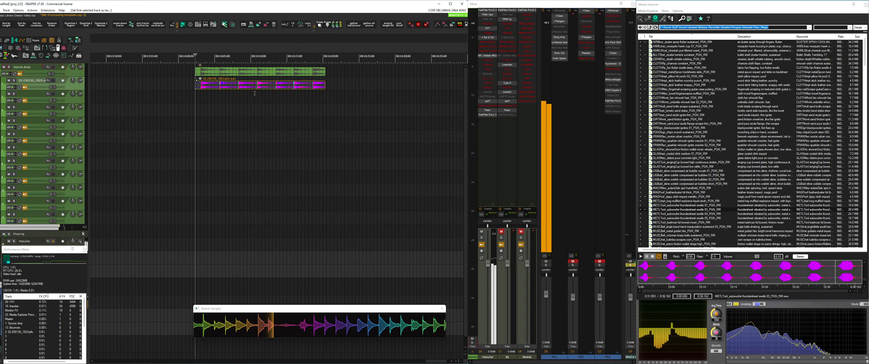
left_click_drag(670, 210, 150, 112)
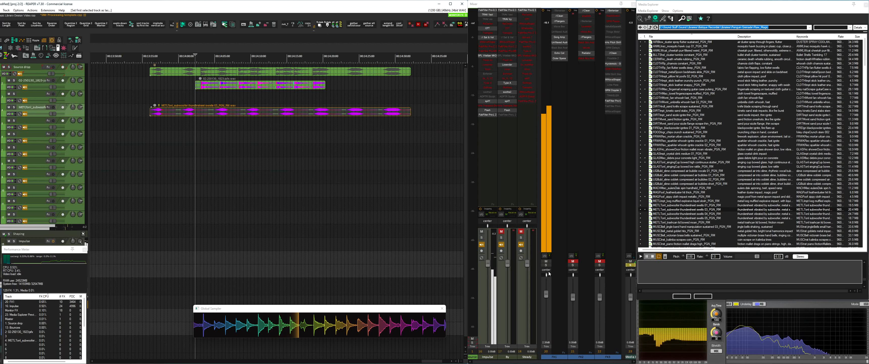
Copy the FX1 effects chain onto the thundersheet swells source track and close its Traveler window
left_click(550, 279)
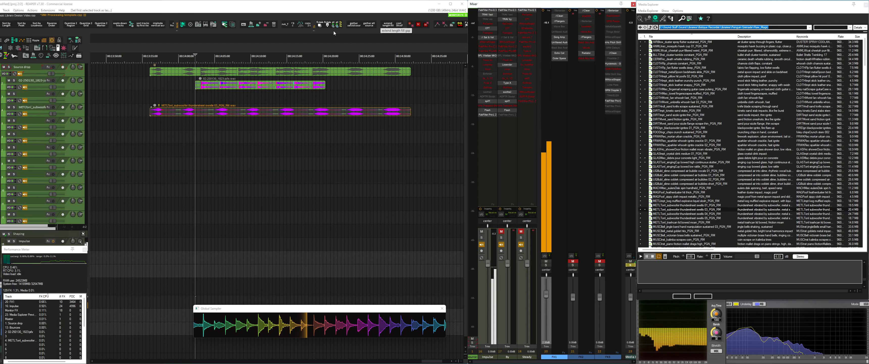
left_click(320, 26)
left_click(267, 103)
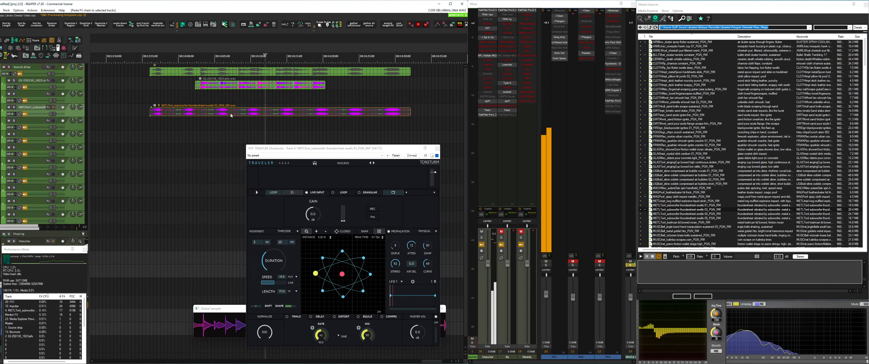
left_click(437, 149)
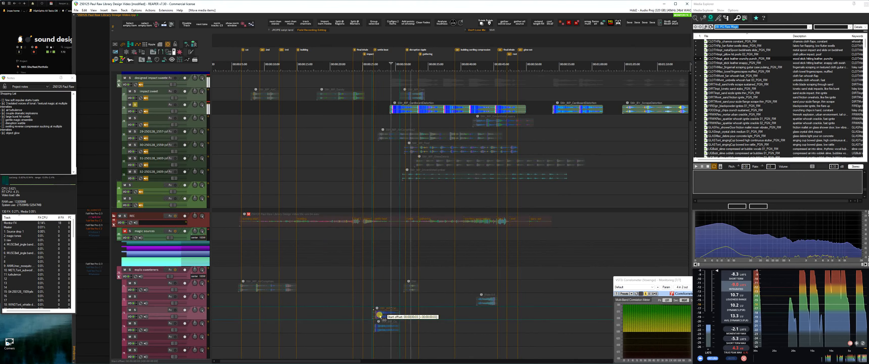
Play back the clip on the explo sweeteners track and delete a selected portion of it
key("space")
left_click_drag(380, 316, 397, 314)
key("Delete")
left_click(383, 301)
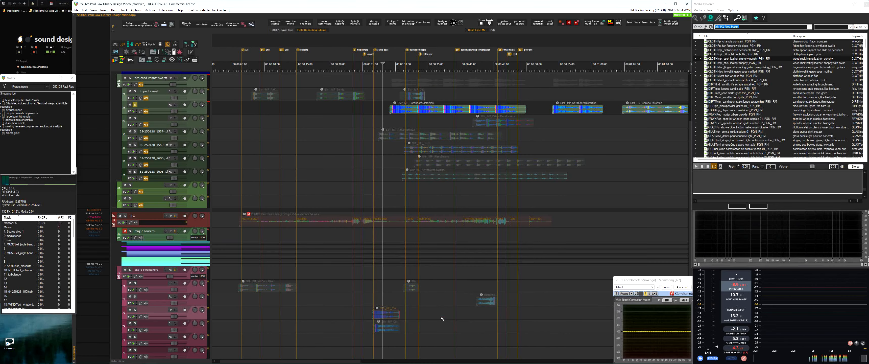
Place a copy of the 250128_1557 clip further along its own track and play it back
left_click(558, 122)
key("space")
left_click_drag(481, 136, 611, 135)
scroll(611, 136, "down", 3)
Solo the 250128_1559 track and move a selected section of its clip onto an empty explo sweeteners track
scroll(467, 138, "down", 7)
key("space")
Consolidate the 250128_1557 takes with the nvk_TAKES script and place duplicates on the explo sweeteners tracks
type("nvk consol")
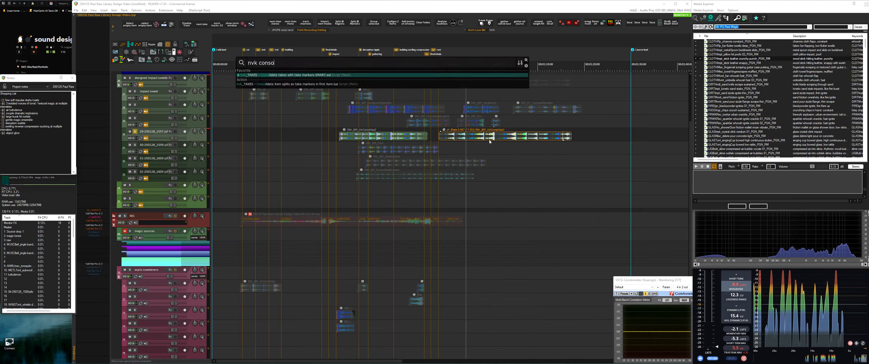
key("Escape")
key("shift+slash")
type("nvk con")
double_click(413, 210)
left_click(373, 330)
key("alt+shift+b")
key("Escape")
key("space")
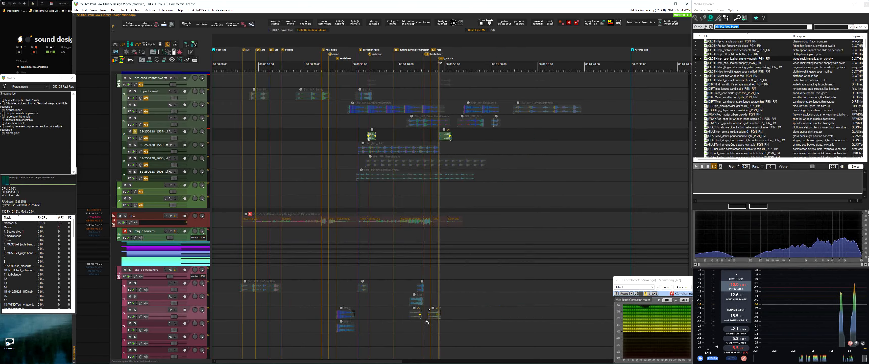
left_click(135, 145)
scroll(415, 149, "up", 3)
scroll(371, 148, "down", 3)
scroll(414, 149, "up", 3)
left_click_drag(412, 149, 428, 148)
mouse_move(420, 149)
left_mouse_down()
mouse_move(314, 303)
mouse_move(314, 341)
left_mouse_up()
Solo the empty source track and duplicate the moved clip three times along its explo sweeteners track
scroll(412, 161, "down", 3)
Solo the next two source tracks in turn and move a short section of the 250128_1605 clip to an explo sweeteners track
left_click(135, 158)
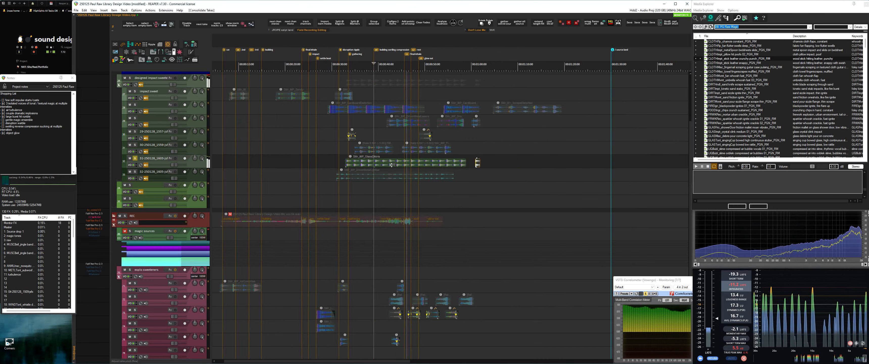
left_click(135, 172)
scroll(412, 175, "up", 2)
left_click_drag(358, 176, 281, 176)
left_click_drag(418, 176, 296, 176)
left_click_drag(488, 176, 495, 175)
mouse_move(491, 178)
left_mouse_down()
mouse_move(399, 189)
mouse_move(284, 339)
left_mouse_up()
key("Return")
left_click(130, 184)
scroll(422, 189, "up", 3)
key("ctrl+d")
key("ctrl+d")
key("ctrl+d")
Mute and collapse the designed impact sweets folder, then solo and audition a raw impact track
scroll(456, 194, "down", 3)
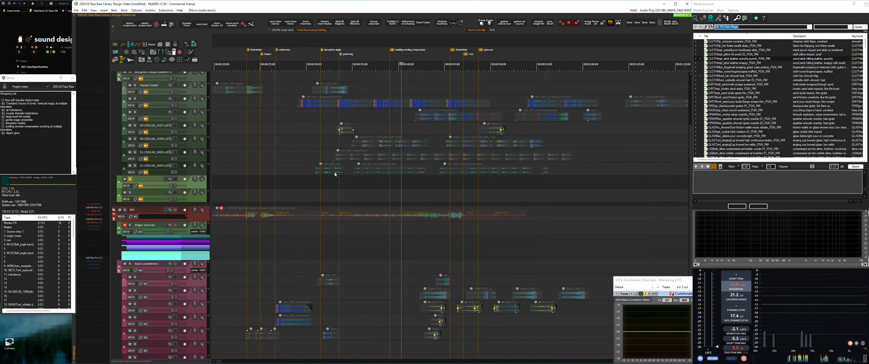
left_click(135, 158)
left_click(125, 78)
left_click(118, 85)
Duplicate the explo sweeteners folder, position the copy above the original, and name it details
scroll(359, 105, "down", 3)
left_click(135, 92)
left_click(359, 105)
key("space")
scroll(359, 106, "up", 2)
left_click(157, 265)
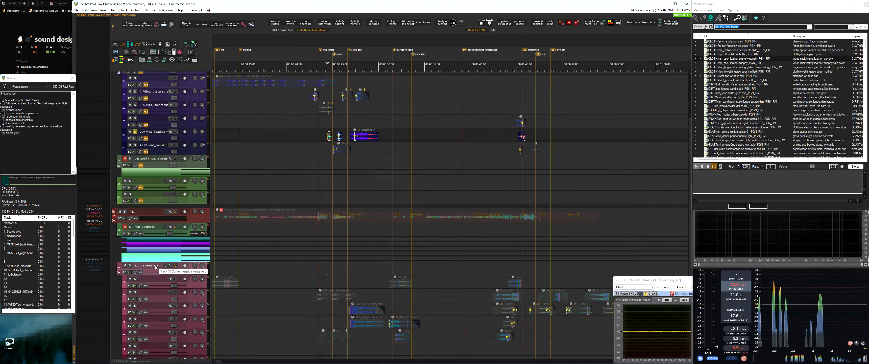
key("ctrl+d")
key("Return")
scroll(254, 246, "down", 2)
left_click_drag(156, 218, 157, 162)
scroll(290, 180, "up", 3)
scroll(290, 179, "down", 3)
double_click(147, 101)
type("details")
key("Return")
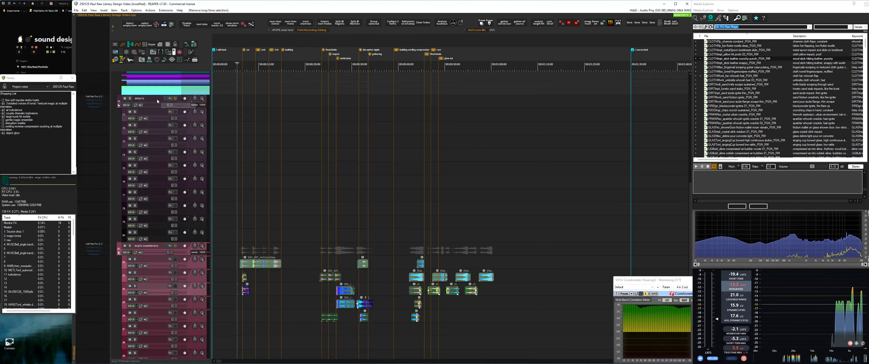
Move clips from the raw impact source tracks onto separate tracks in the details folder
scroll(324, 183, "up", 6)
scroll(338, 135, "up", 3)
left_click_drag(305, 132, 326, 319, "ctrl")
left_click(135, 182)
mouse_move(514, 163)
left_mouse_down()
mouse_move(547, 198)
mouse_move(529, 334)
left_mouse_up()
left_click_drag(346, 200, 350, 344)
scroll(430, 202, "left", 3)
Rename the details folder track as raw
double_click(140, 293)
type("raw")
key("Return")
Solo the AIRBlas_duster spray track and move its first clip earlier in time
left_click(134, 119)
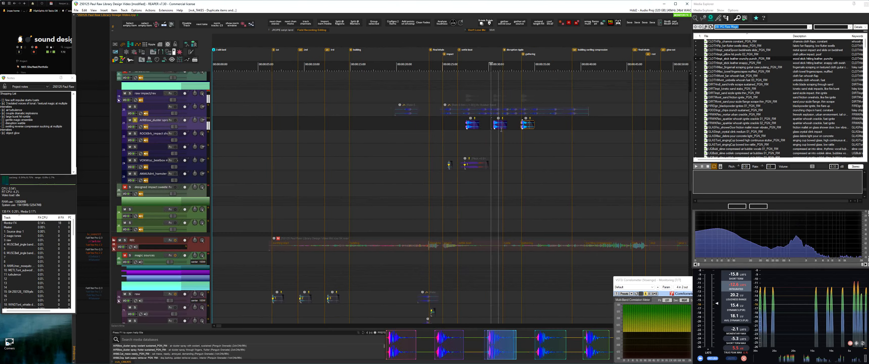
left_click_drag(469, 125, 426, 122)
scroll(450, 93, "down", 3)
scroll(450, 169, "up", 3)
Solo the VOXMisc source track, cut the selected clip, and audition the turbulence source tracks
left_click(135, 156)
key("ctrl+x")
scroll(428, 202, "up", 5)
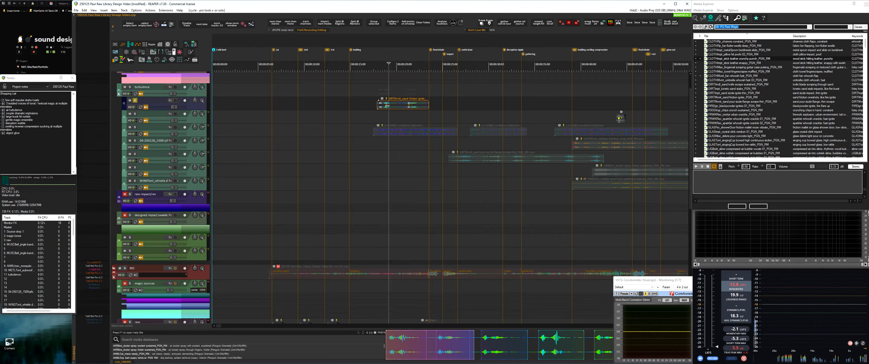
scroll(439, 135, "down", 3)
scroll(337, 111, "up", 1)
key("shift+s")
key("space")
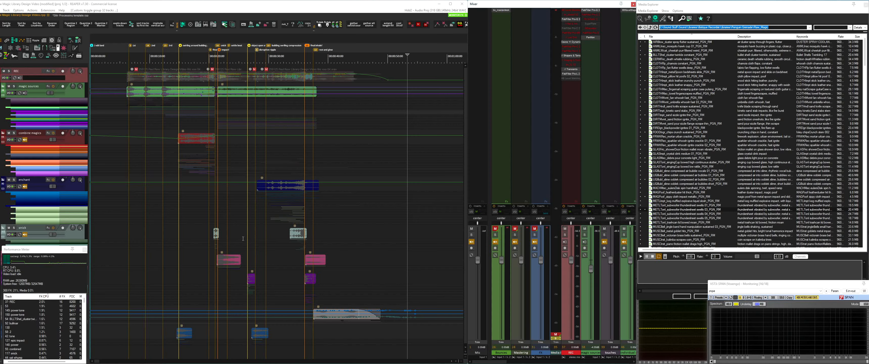
Toggle the track groups to hide the design tracks and show the Source drop 1, Bounces, Mastering, FX and Media Explorer Preview tracks
key("m")
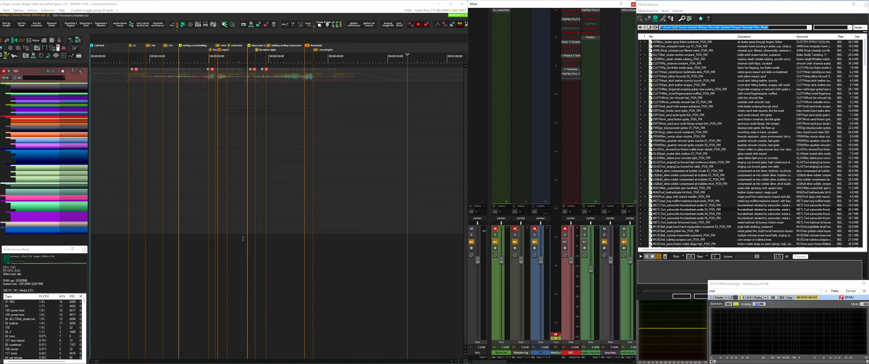
key("1")
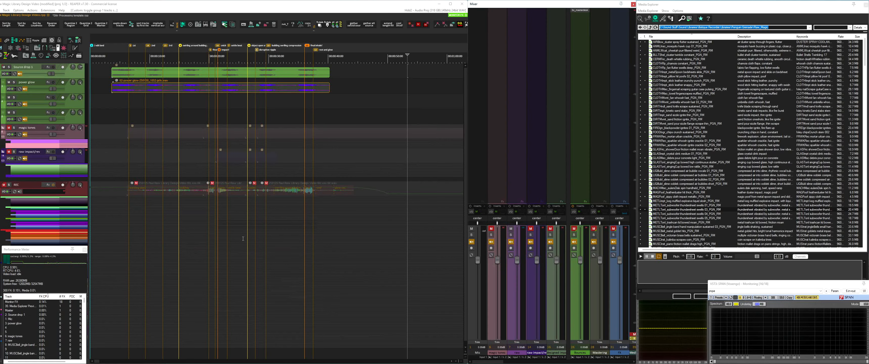
key("2")
key("F7")
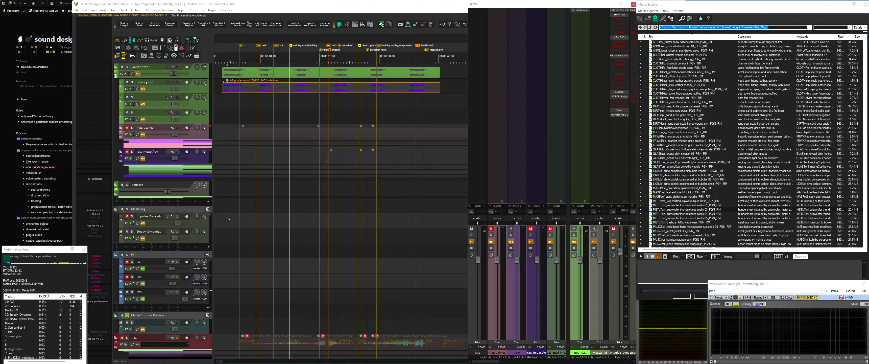
left_click(254, 218)
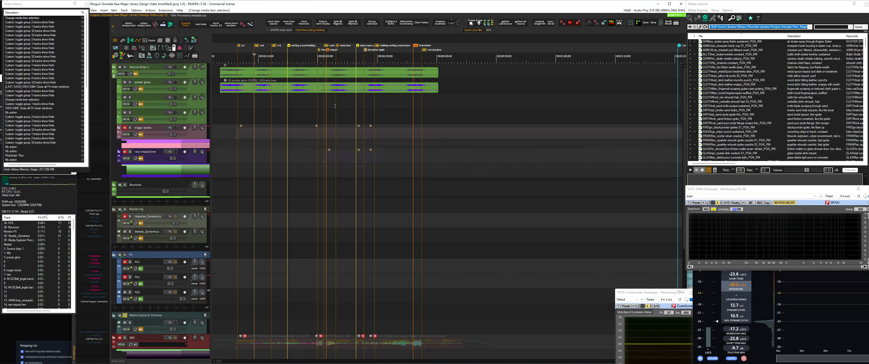
Show the design tracks and copy a section of the power glow clip onto the combine magics track near the enchant clip's end
key("F1")
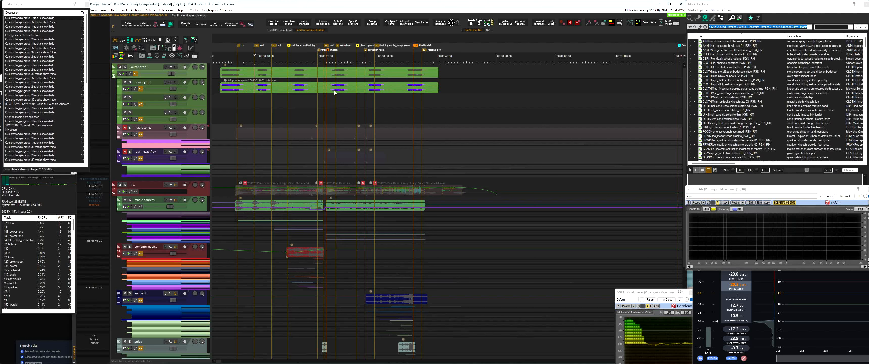
mouse_move(329, 90)
left_mouse_down()
mouse_move(358, 90)
mouse_move(390, 252)
mouse_move(407, 248)
mouse_move(435, 278)
left_mouse_up()
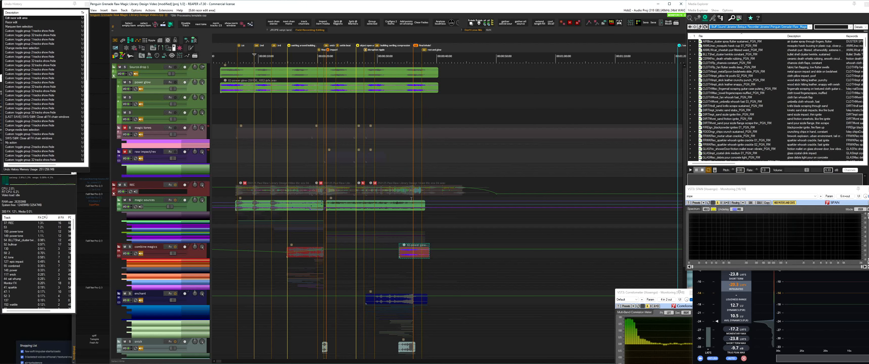
key("1")
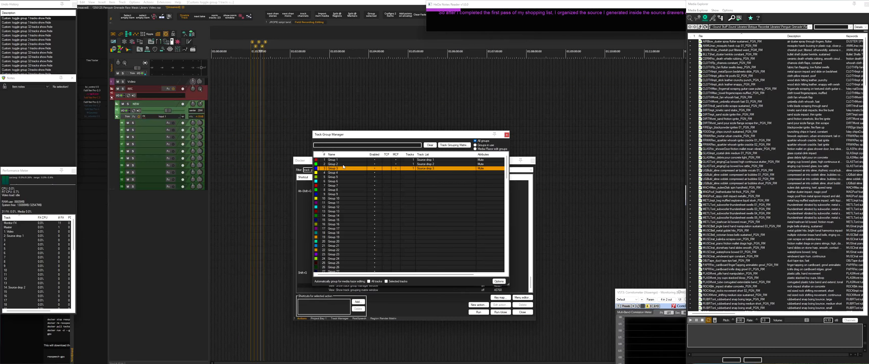
Toggle the visibility of the Source drop 1 and Source drop 2 track groups, ending with Source drop 1 shown
key("1")
key("2")
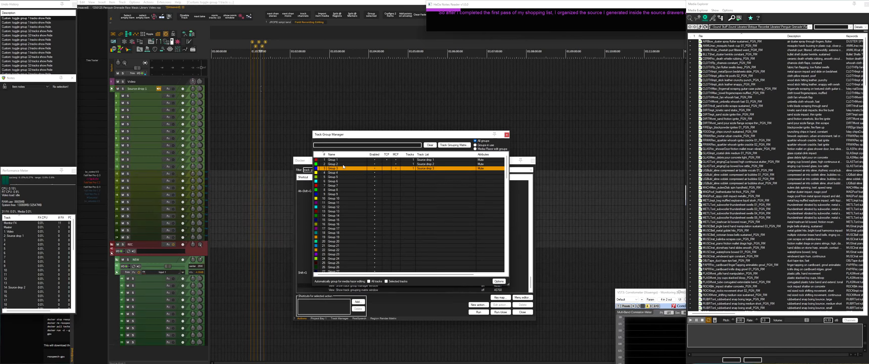
key("2")
key("1")
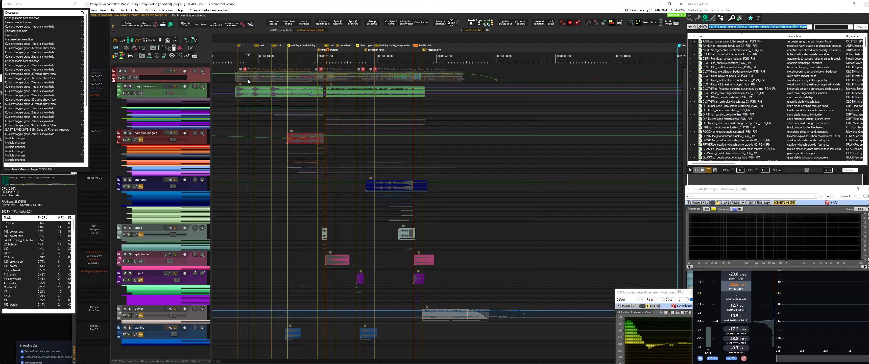
key("1")
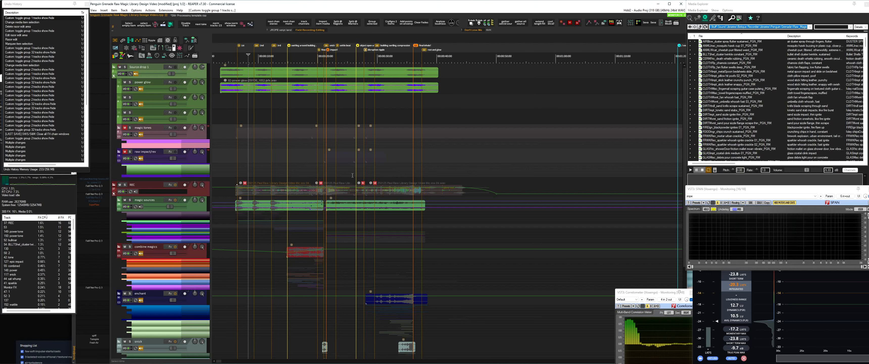
Locate the REC track's recording in Media Explorer, preview it from two points, and toggle the Source drop 1 tracks
left_click(264, 193)
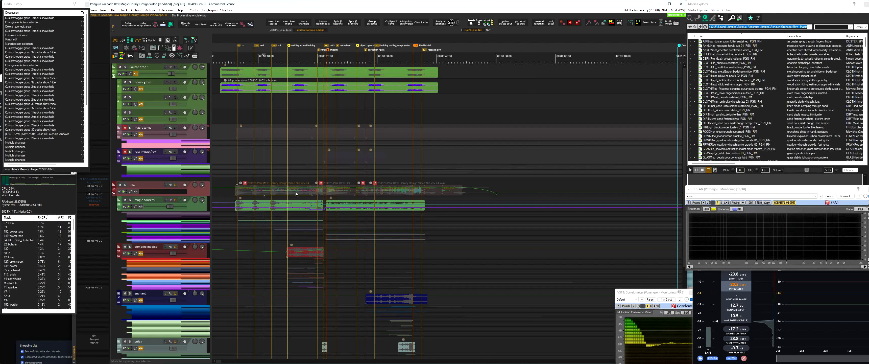
key("ctrl+alt+x")
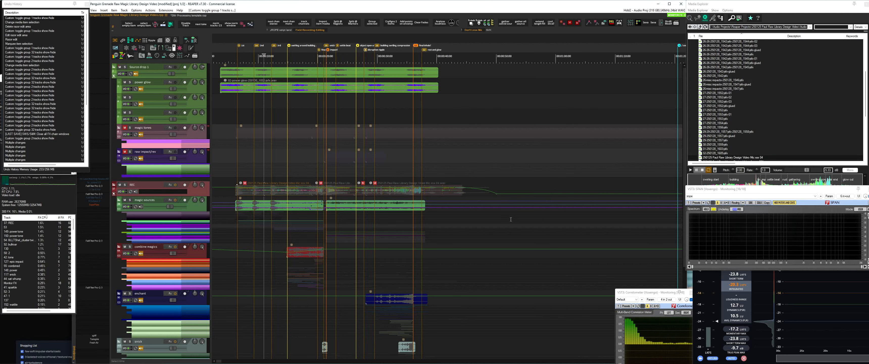
left_click(722, 180)
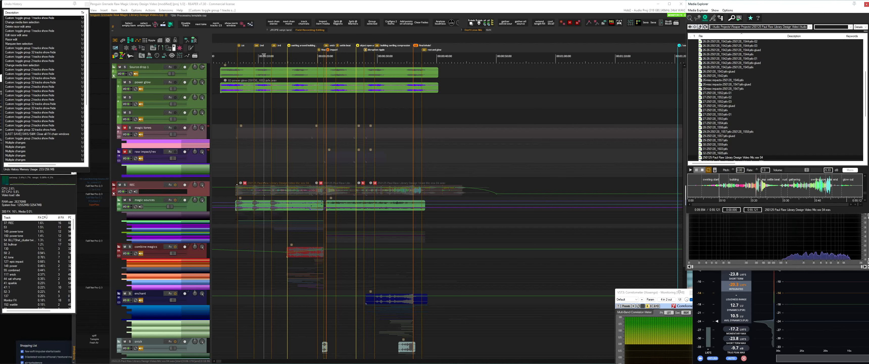
left_click(744, 186)
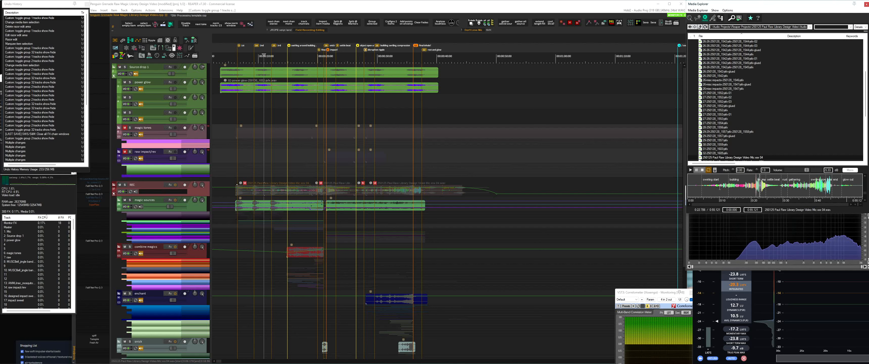
left_click(703, 170)
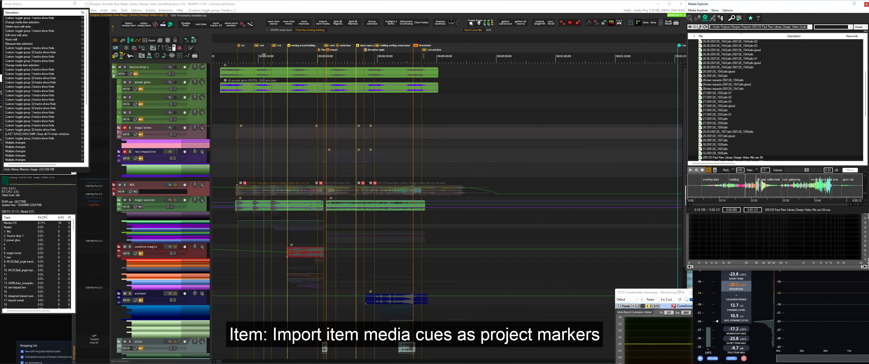
left_click(300, 112)
key("1")
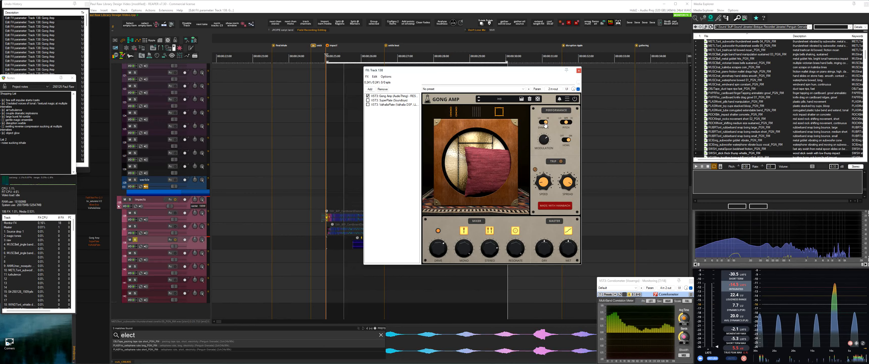
Flip the performance switch above the Modulation knob in the Gong Amp effect on track 138
left_click(544, 122)
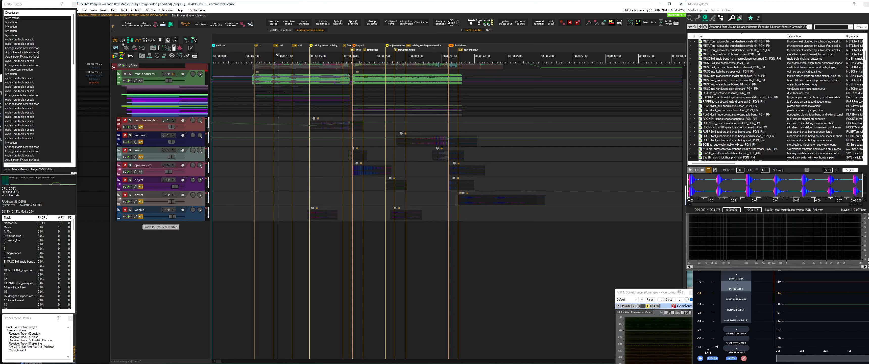
Expand the magic sources folder and its touches subfolder to show their child tracks
left_click(193, 82)
key("f")
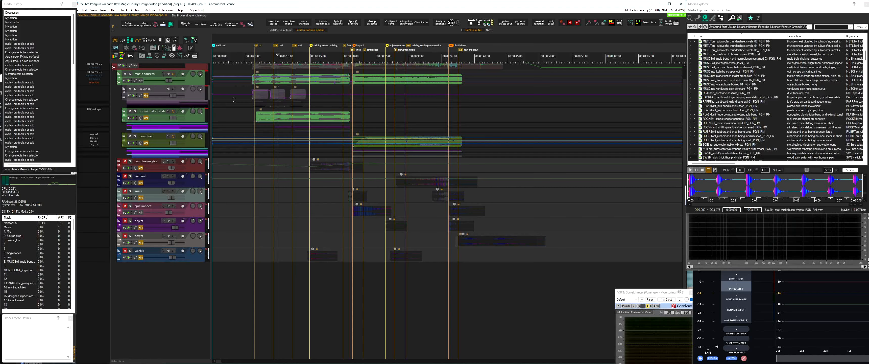
key("f")
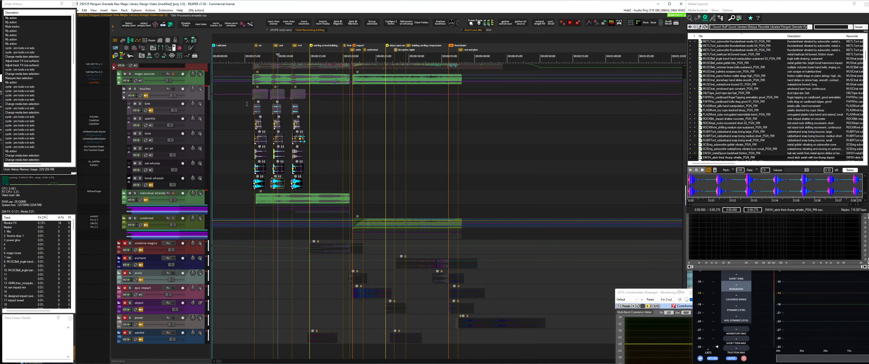
Select the layered items under the touches folder and expand the individual strands folder to show its child tracks
left_click_drag(246, 104, 344, 191)
key("z")
scroll(411, 170, "down", 2)
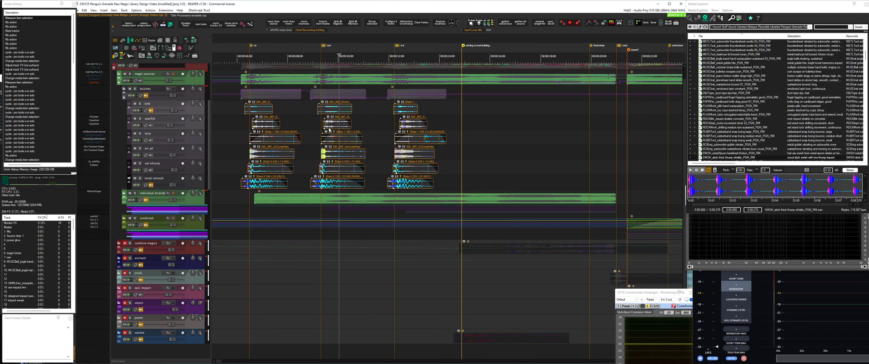
key("f")
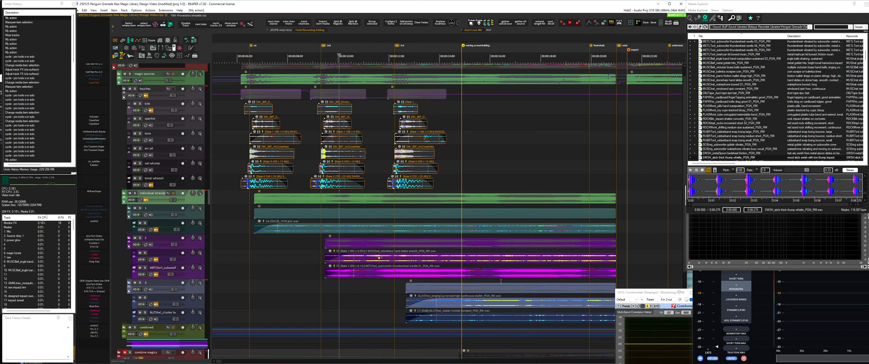
Solo the magic sources track, play it from just before the first marker, and expand the combined folder
scroll(392, 189, "down", 2)
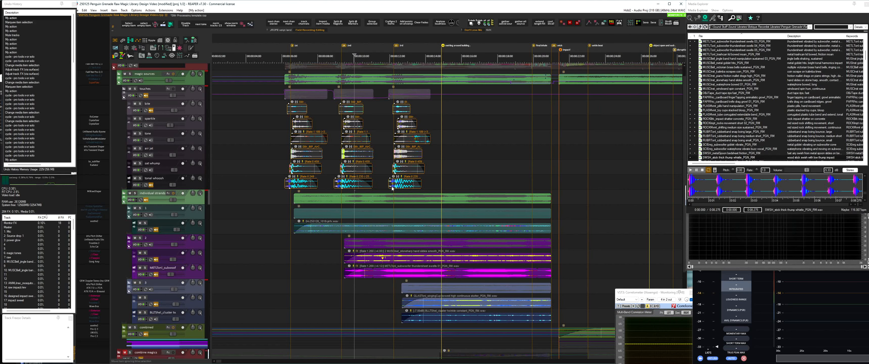
scroll(392, 188, "right", 4)
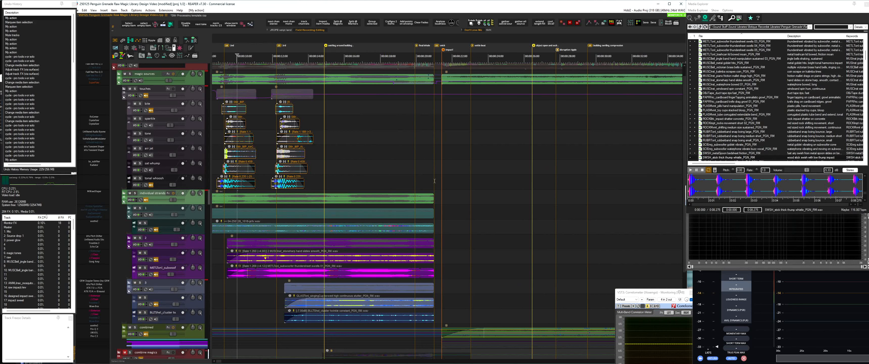
scroll(607, 185, "down", 2)
scroll(594, 185, "left", 2)
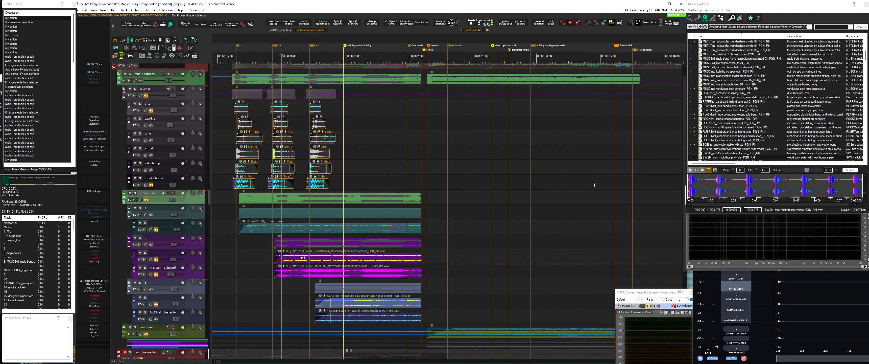
scroll(594, 185, "right", 3)
scroll(432, 229, "right", 2)
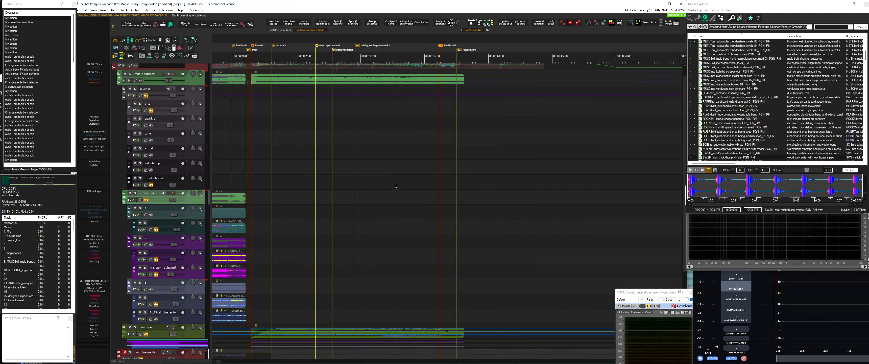
scroll(396, 186, "left", 5)
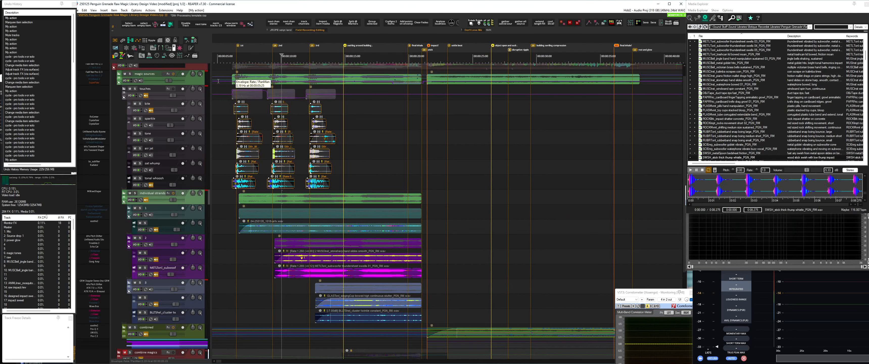
left_click(230, 77)
key("shift+s")
key("space")
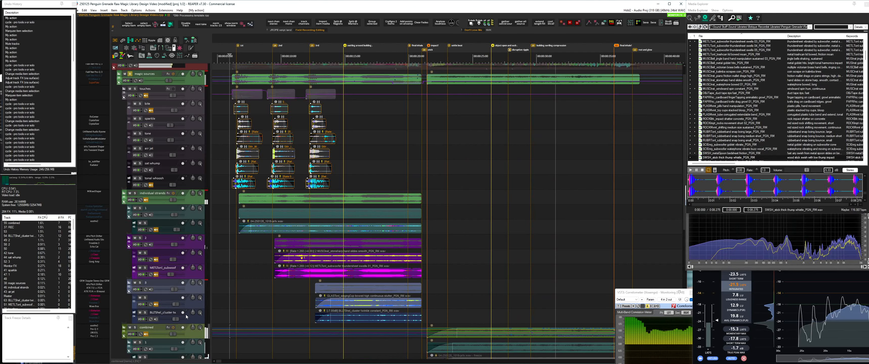
Select the third touch's layered items, and open Global Sampler to look over its captured audio
scroll(192, 334, "down", 6)
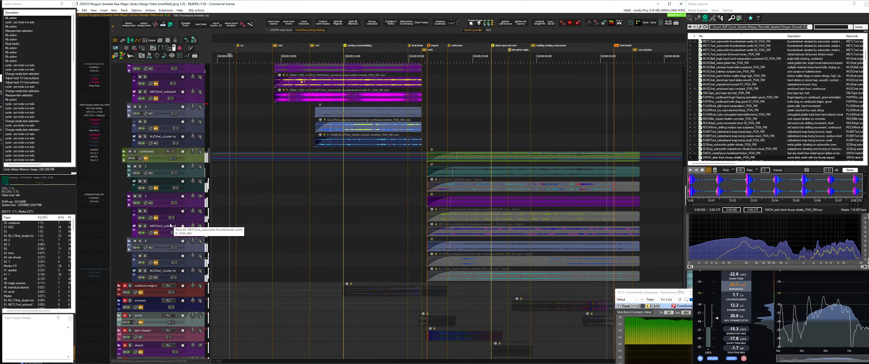
scroll(170, 224, "up", 6)
left_click_drag(230, 123, 346, 193)
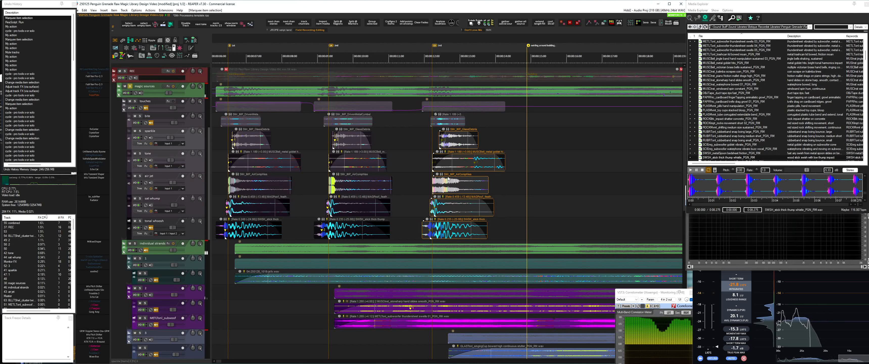
key("g")
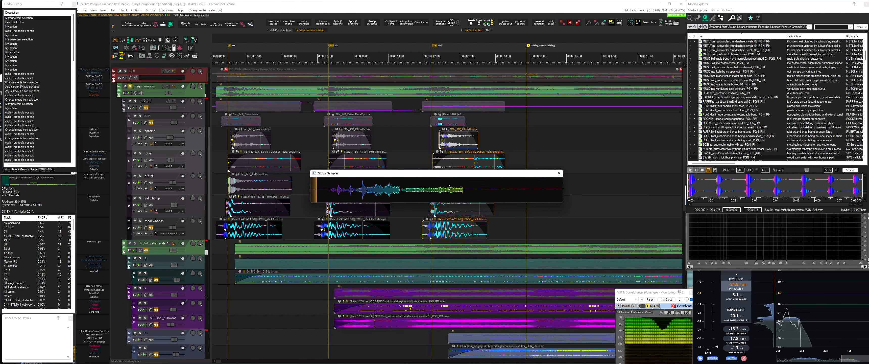
left_click_drag(358, 195, 385, 195)
key("Escape")
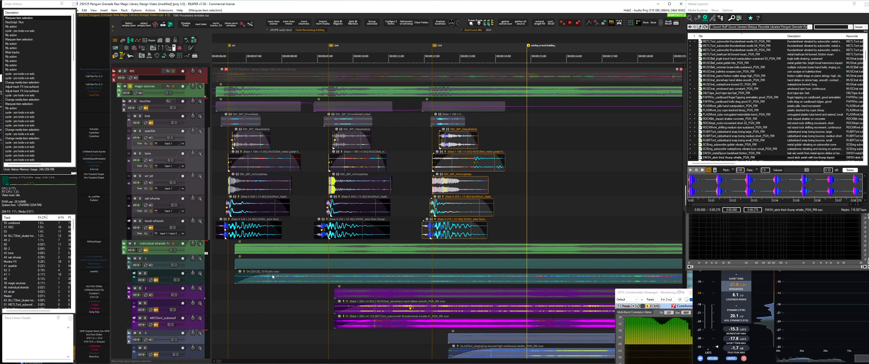
Pick out the first strand's item and the stoneharp and subwoofer thundersheet items of the second strand, and run playback
left_click(289, 278)
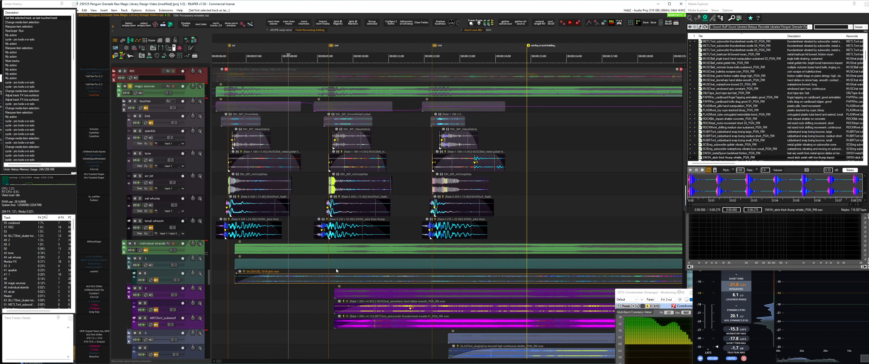
left_click(393, 311)
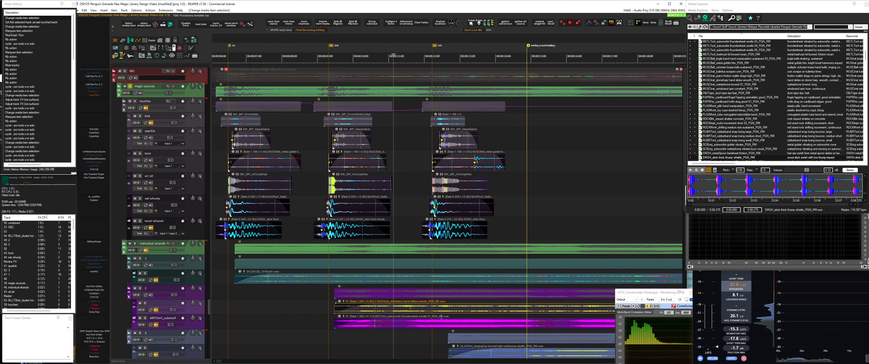
left_click(441, 325)
key("space")
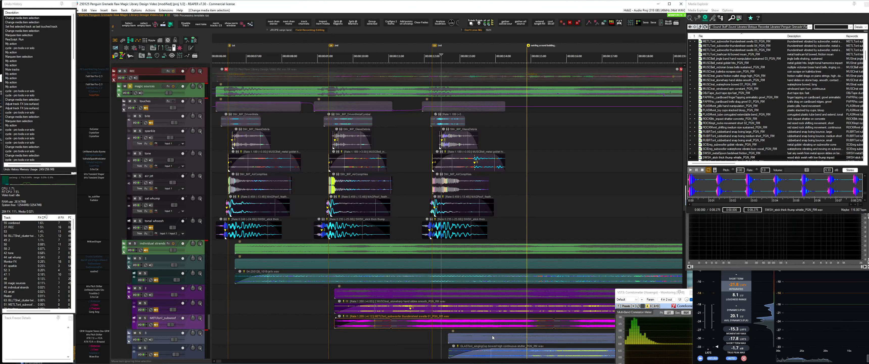
key("space")
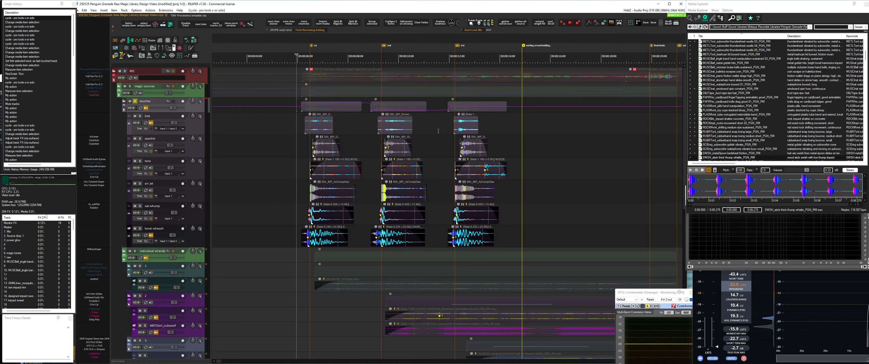
Solo the first child track of the touches folder and play its first and second items
left_click(441, 123)
scroll(320, 127, "up", 3)
left_click(229, 123)
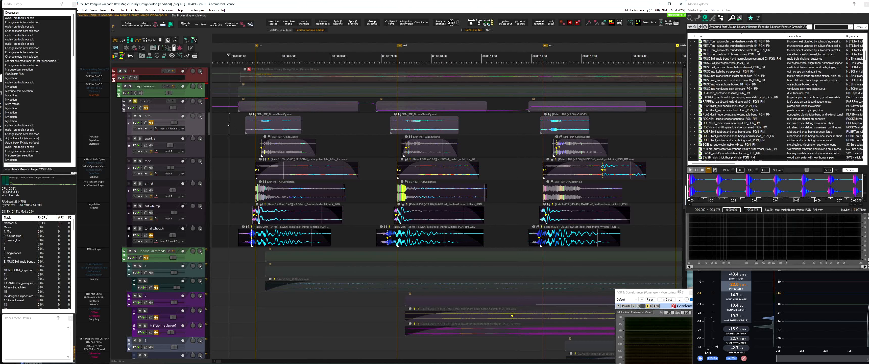
left_click(247, 129)
key("space")
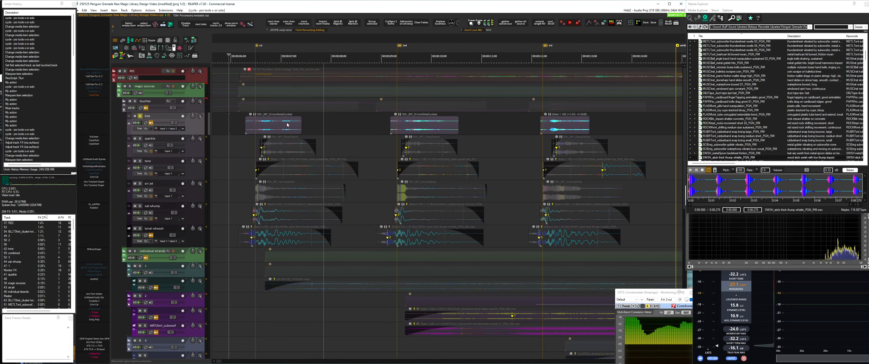
key("space")
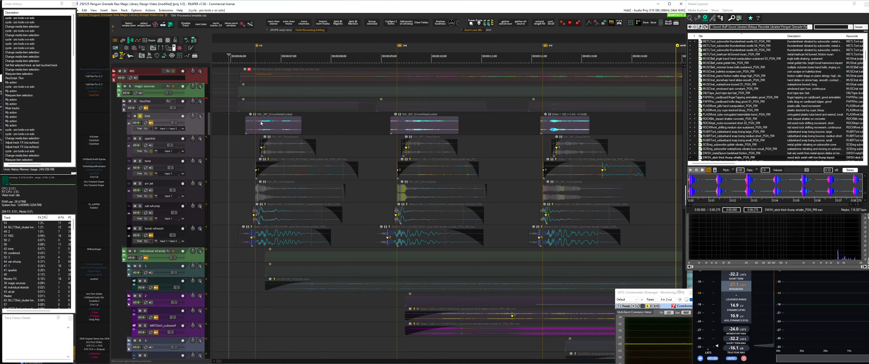
left_click(397, 125)
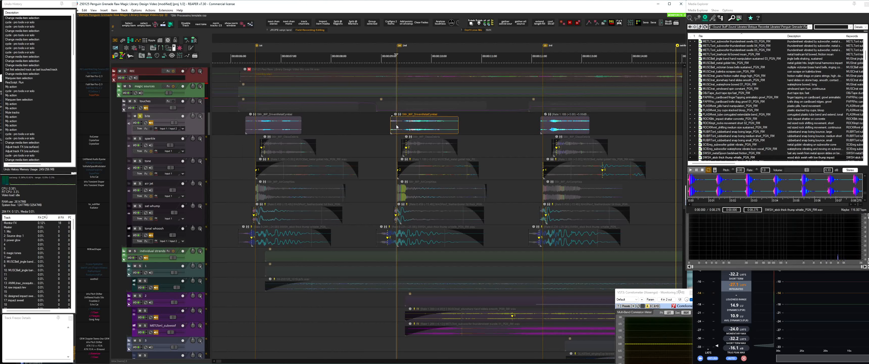
key("space")
key("space")
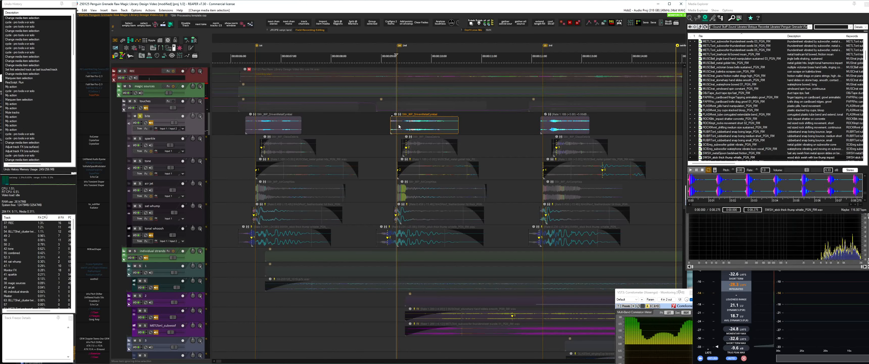
Trim the starts of the second and third items on the touches folder's first child track and add fades
left_click(399, 128)
key("a")
key("d")
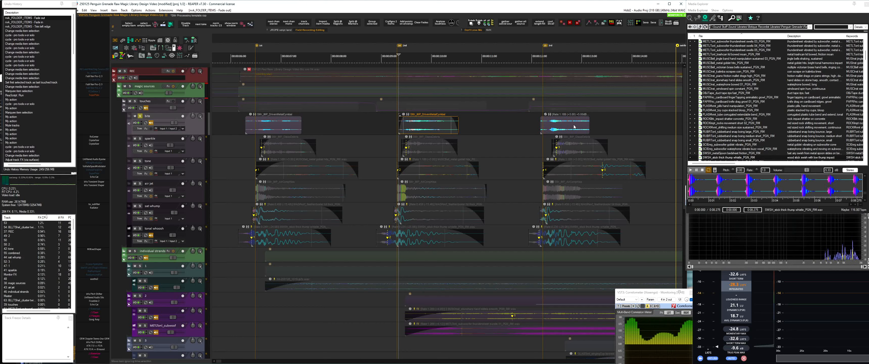
left_click(550, 122)
key("a")
key("d")
key("g")
key("d")
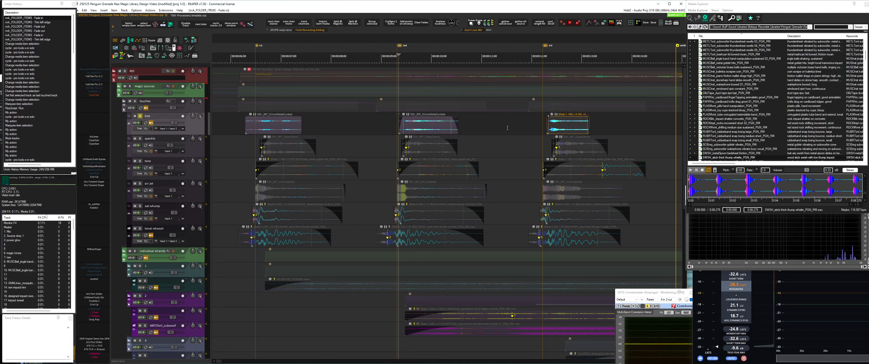
Solo the sparkle track and play its three items with the track's effects bypassed
left_click(536, 145)
key("shift+s")
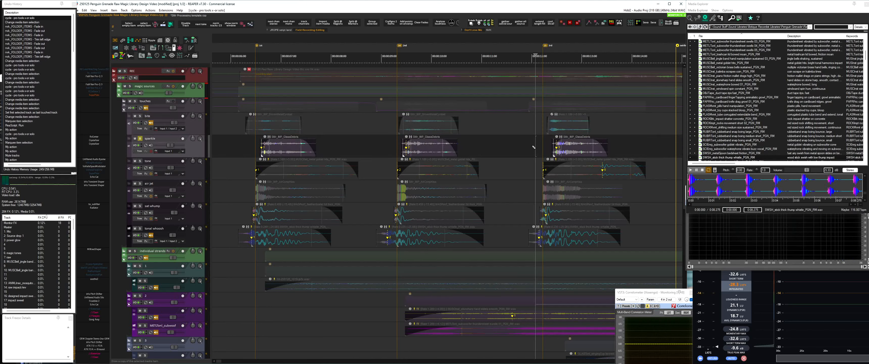
key("space")
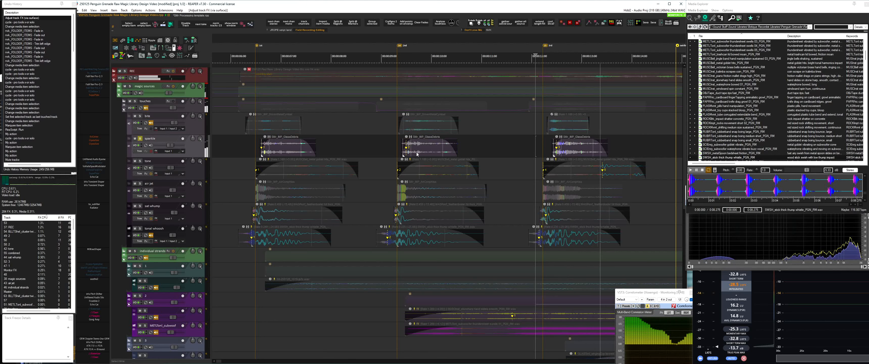
left_click(395, 149)
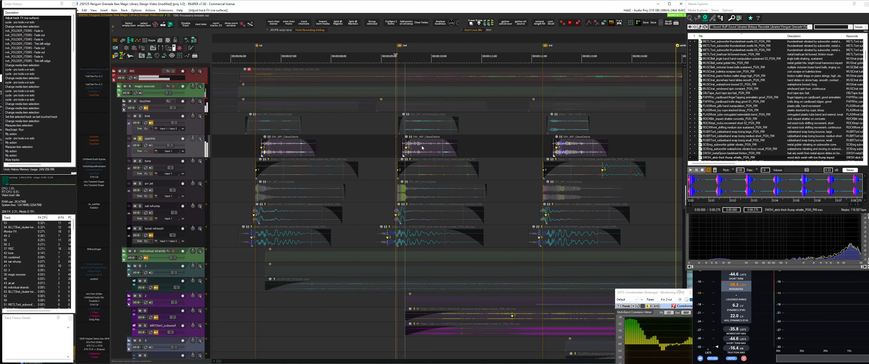
left_click(255, 142)
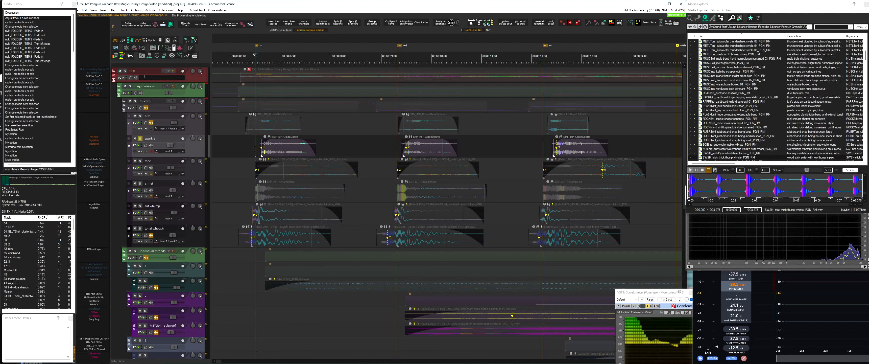
key("space")
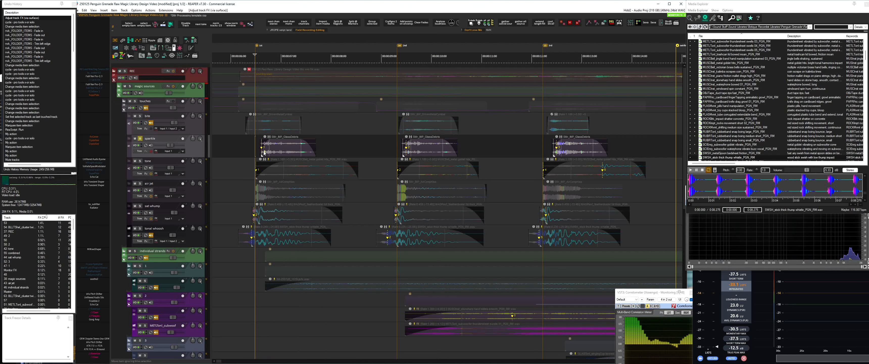
Replay the three sparkle items with the track's effects enabled, going from the third item to the first
left_click(544, 146)
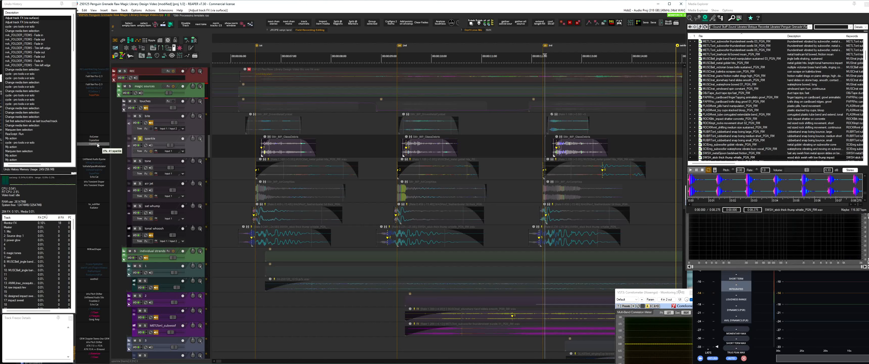
key("space")
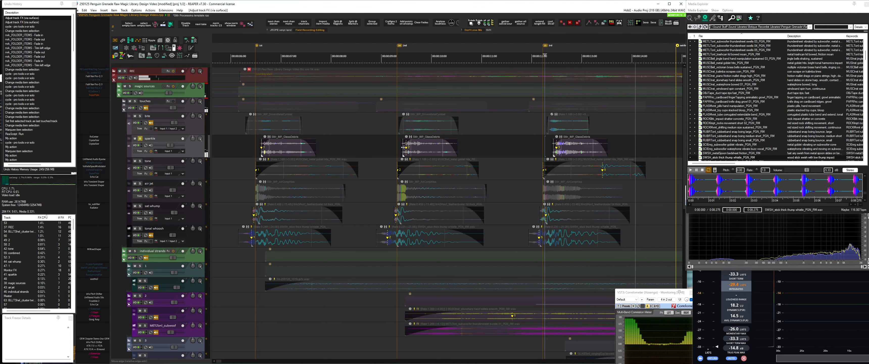
left_click(394, 146)
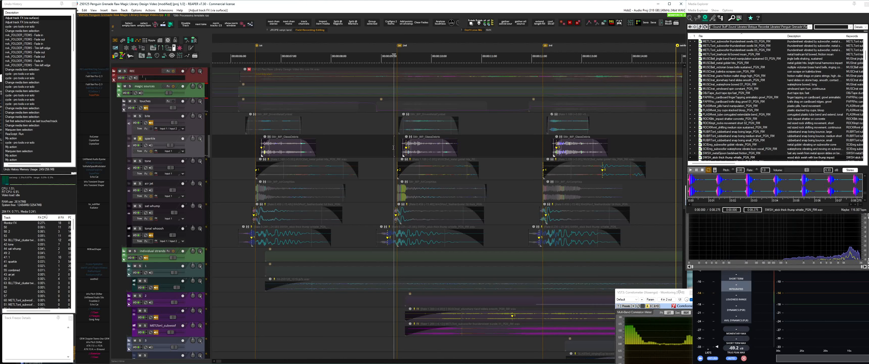
left_click(247, 145)
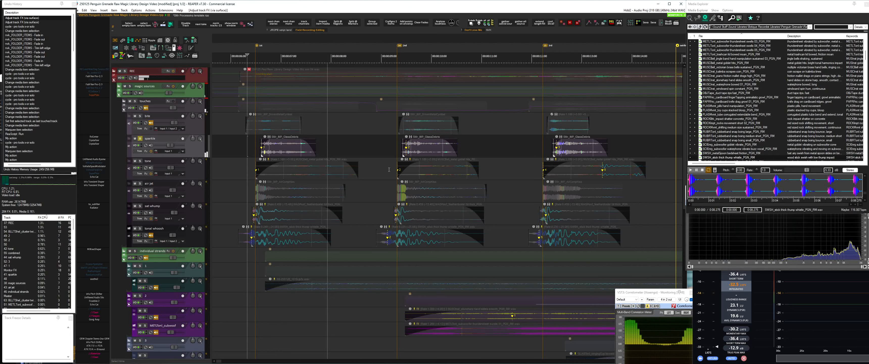
Solo the tone track and preview its third item's source recording, the metal goblet hits, in Media Explorer
left_click(535, 168)
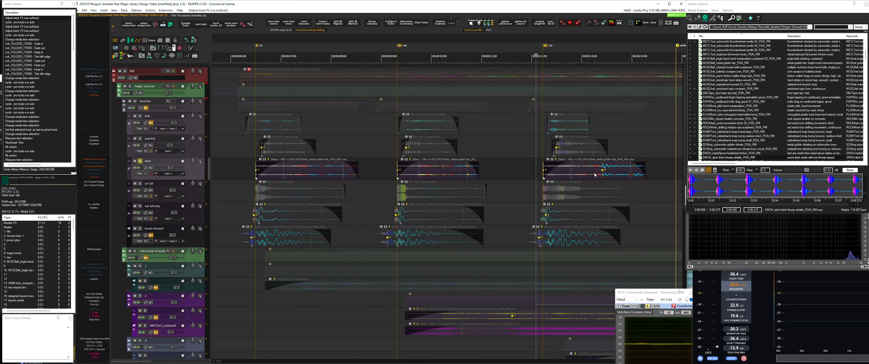
left_click(556, 173)
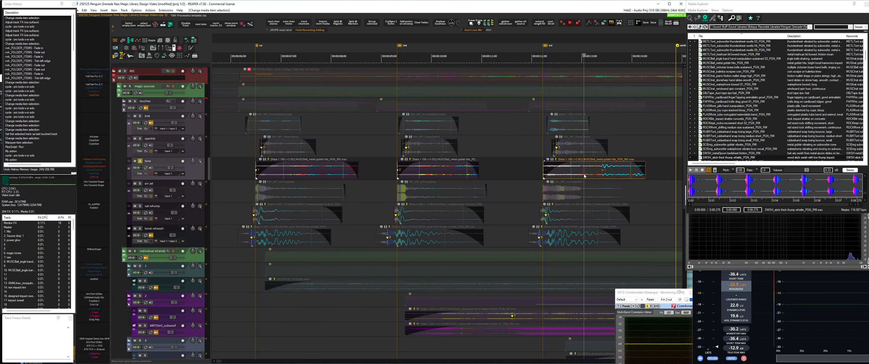
left_click(726, 179)
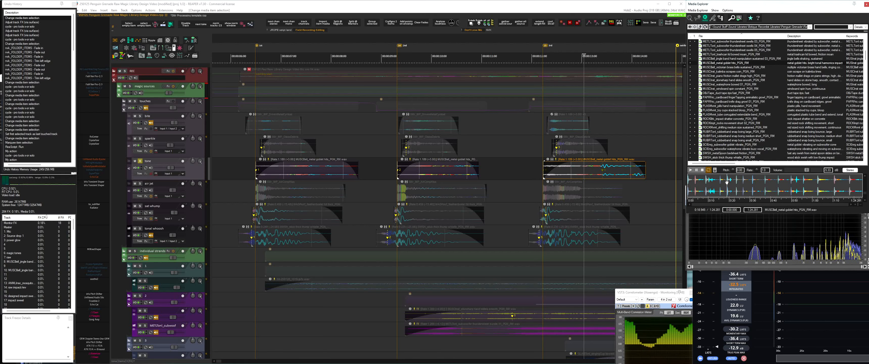
Play the tone track's third and first items with the track's effects bypassed
left_click(538, 167)
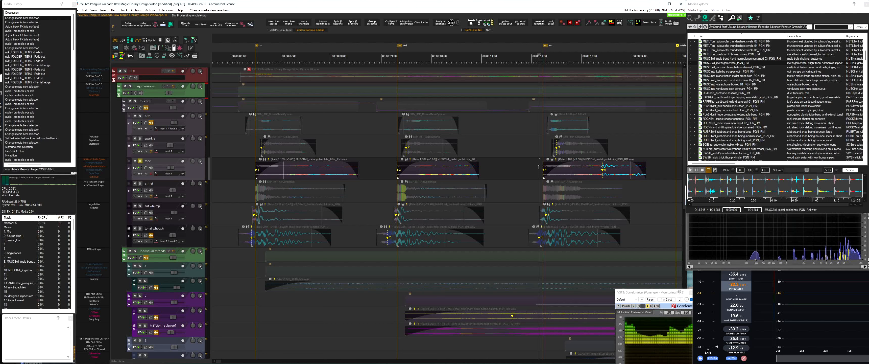
key("space")
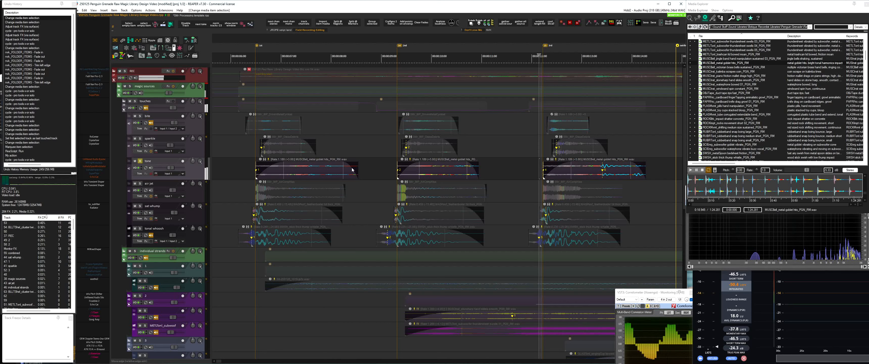
left_click(252, 168)
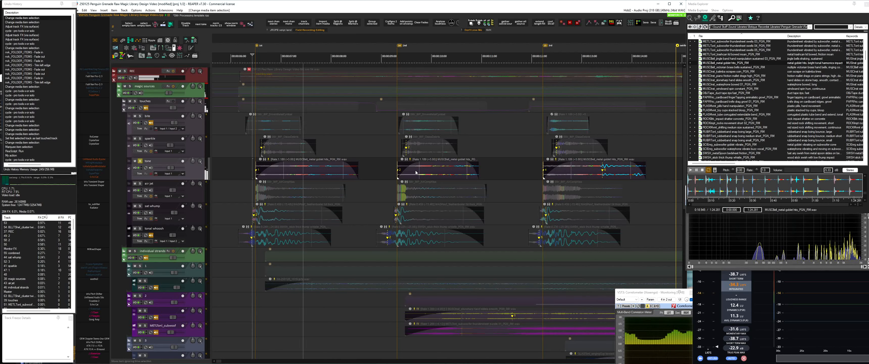
left_click(505, 169)
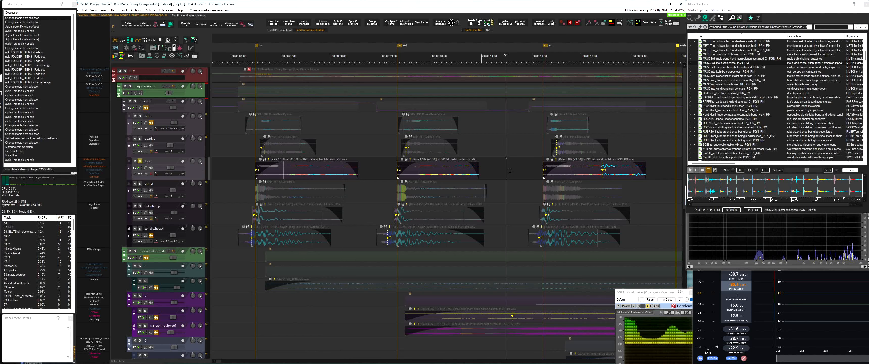
Enable the tone track's effects and play its third item again
key("b")
left_click(533, 173)
key("space")
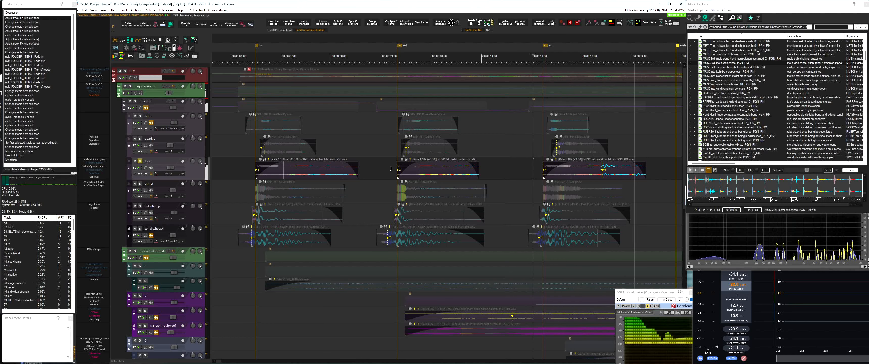
Open the tone track's effects chain and look at its SuperPlate and ValhallaPlate reverbs
key("f")
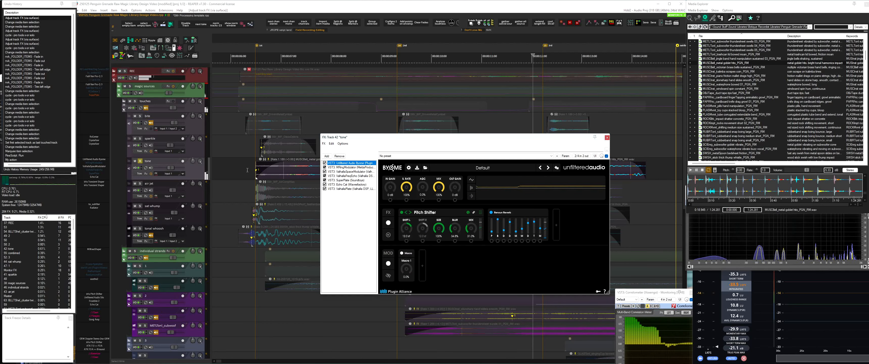
left_click(349, 181)
left_click(348, 188)
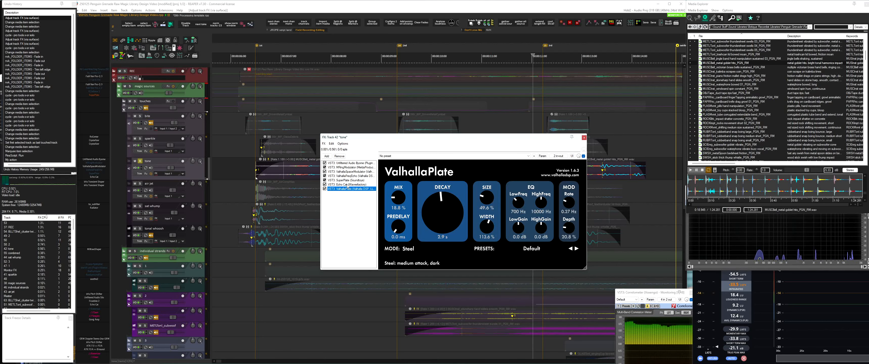
key("Escape")
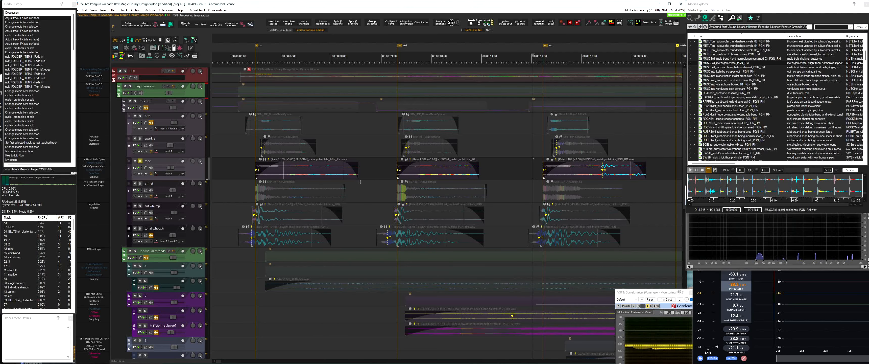
Replay the tone track's second and third items with the effects chain active
left_click(393, 165)
key("space")
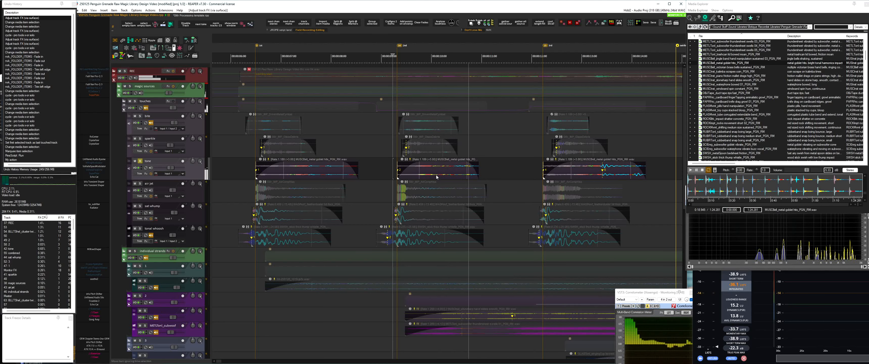
left_click(538, 187)
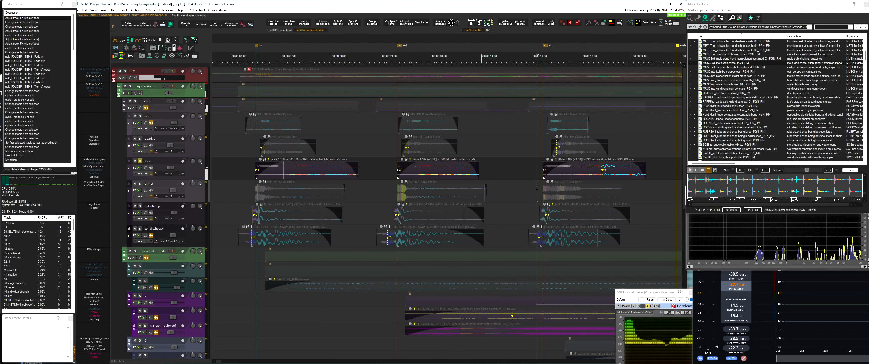
Solo the air jet track and play its three items
key("shift+s")
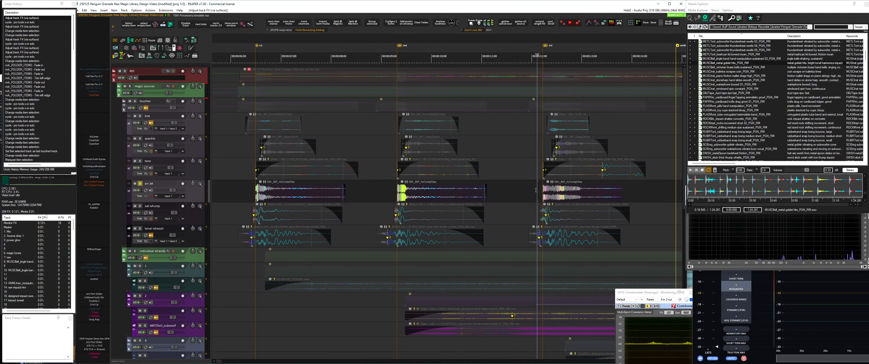
key("space")
left_click(394, 190)
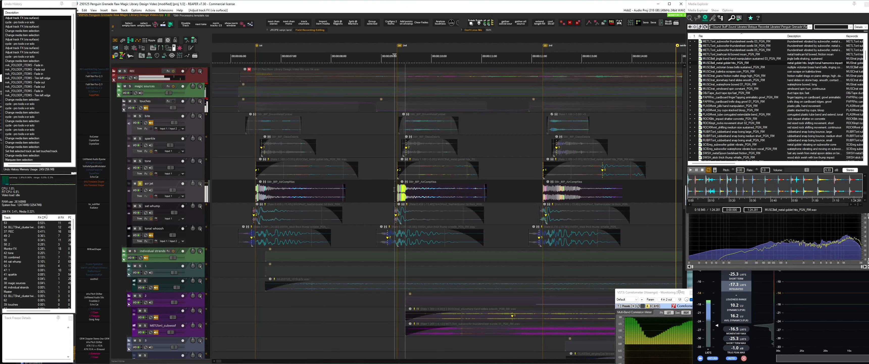
left_click(246, 190)
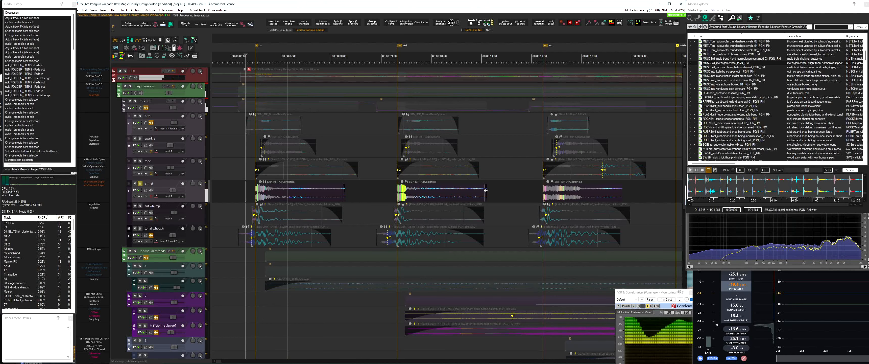
left_click(532, 189)
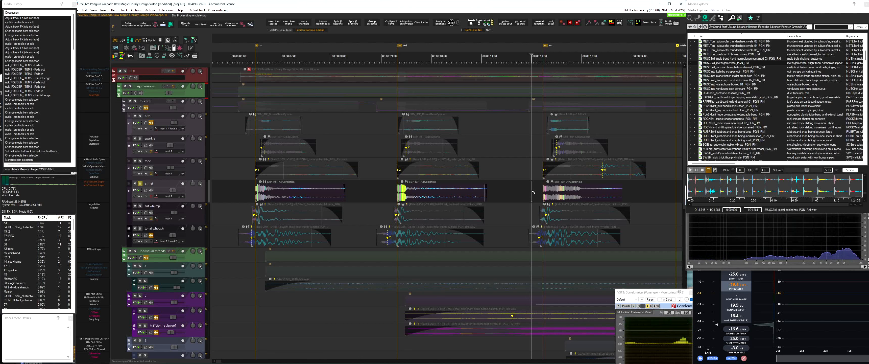
Open the air jet track's effects chain and view its Transient Shaper settings
left_click(150, 196)
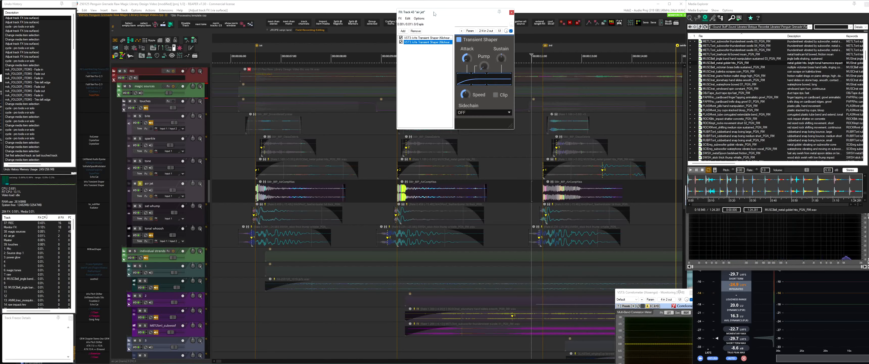
left_click_drag(433, 14, 432, 89)
key("Escape")
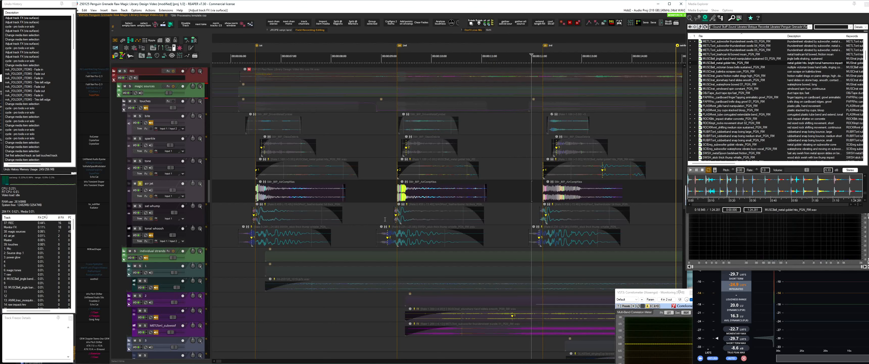
Solo the sat whump track and play its items, including the second one
left_click(476, 224)
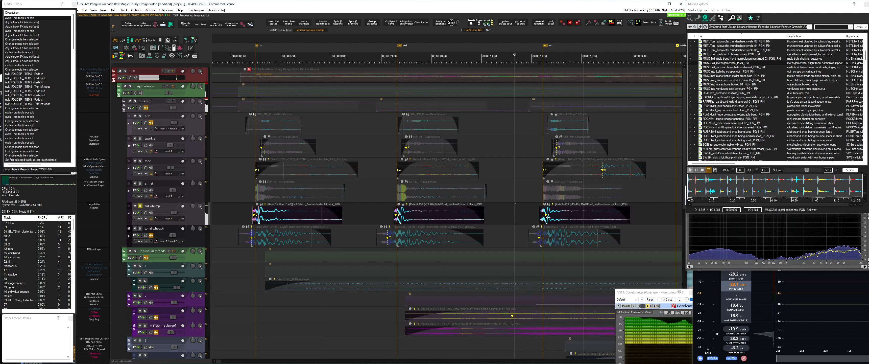
left_click(390, 213)
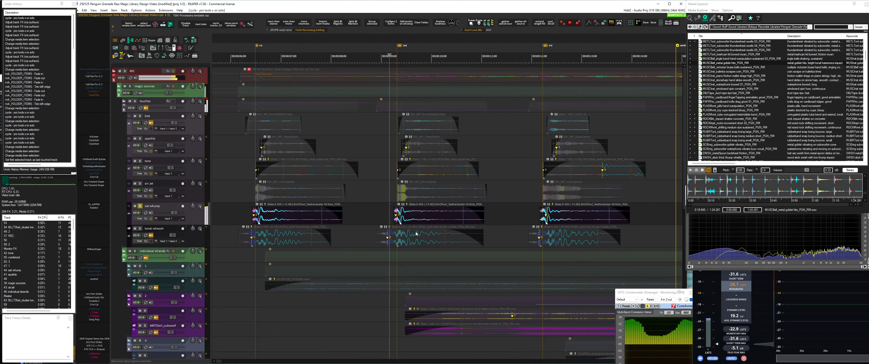
Audition the soloed tonal whoosh track's items and preview the second item's stick thump whistle source in Media Explorer
left_click(522, 234)
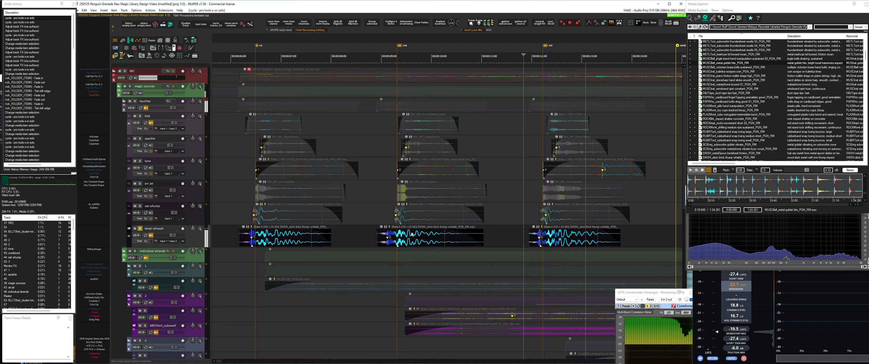
left_click(368, 236)
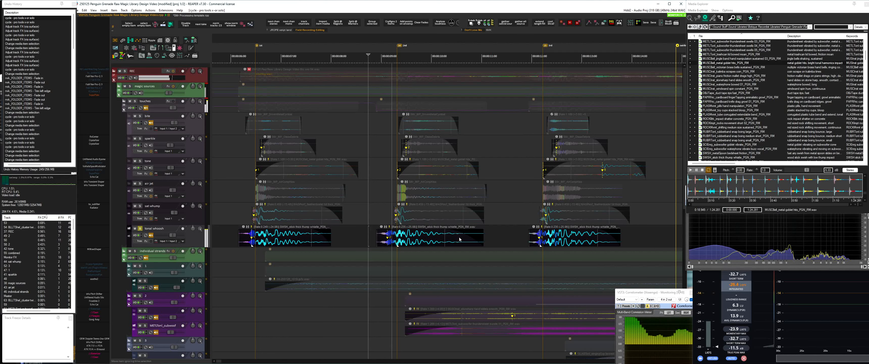
left_click(418, 245)
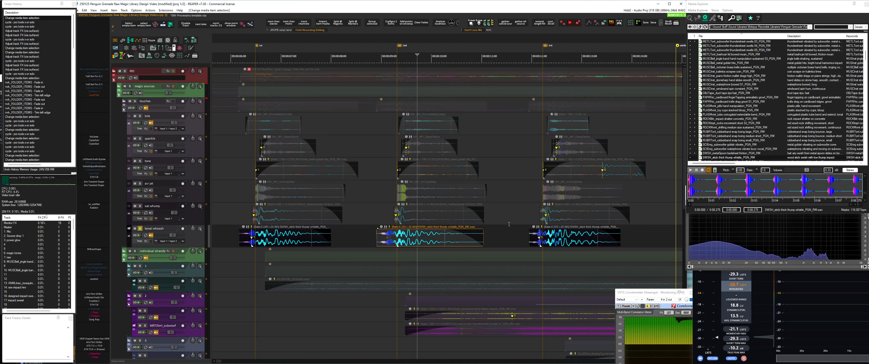
left_click(529, 233)
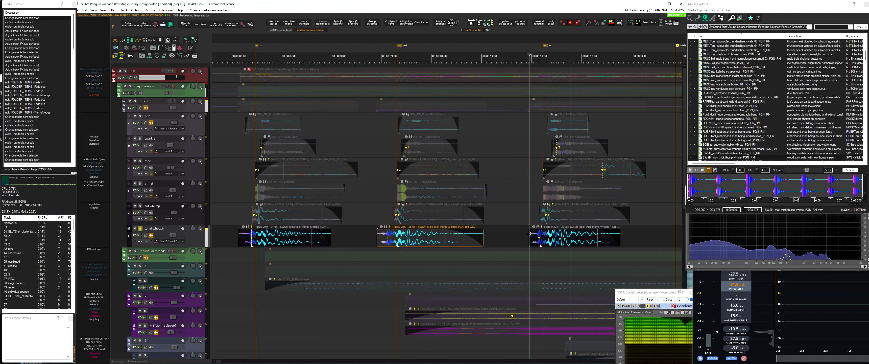
Collapse the touches folder, then solo the individual strands folder and play it from the start
scroll(559, 235, "down", 2)
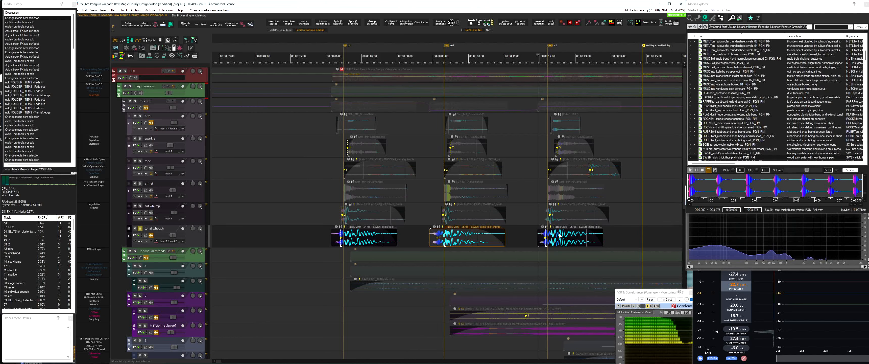
double_click(161, 108)
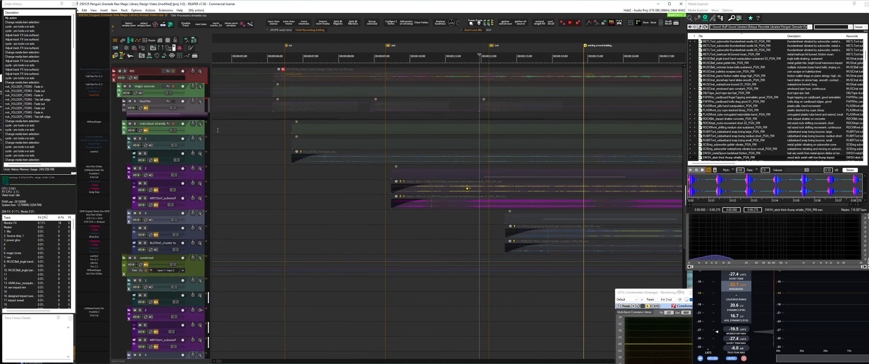
left_click(198, 132)
scroll(328, 148, "down", 2)
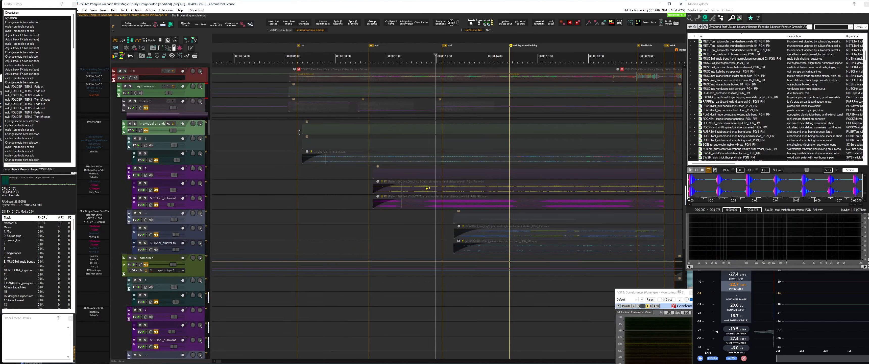
key("s")
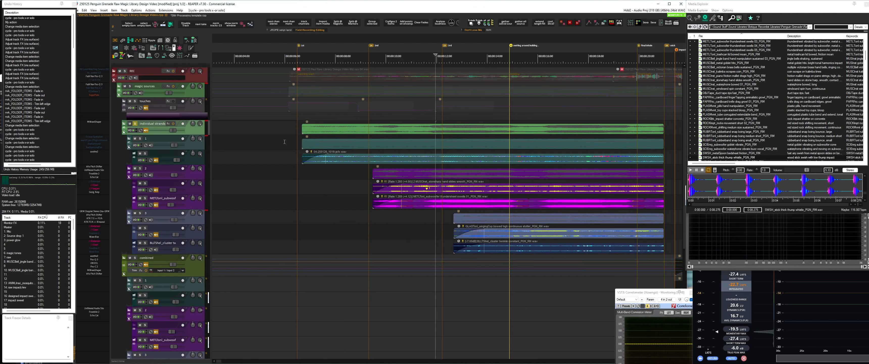
left_click(300, 128)
key("space")
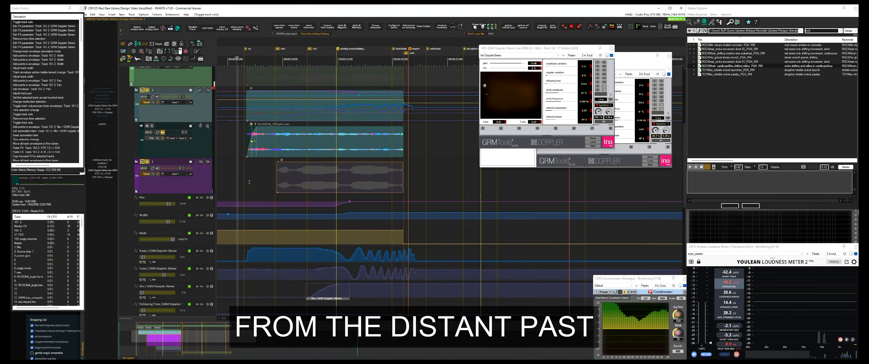
Play the soloed first strand while viewing PanMan in the magic sources folder's effects chain
scroll(163, 179, "down", 5)
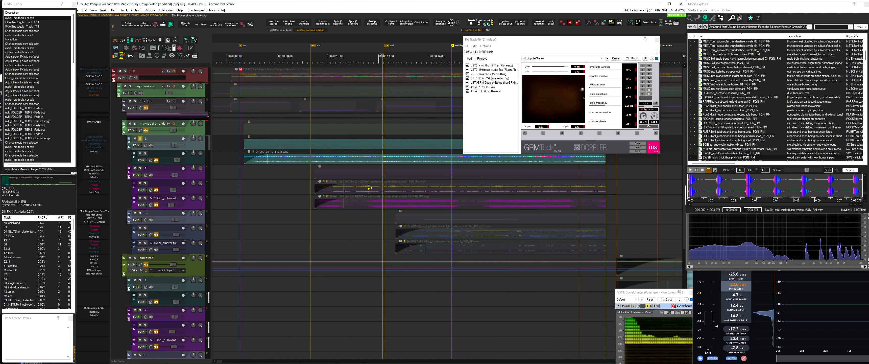
left_click(169, 87)
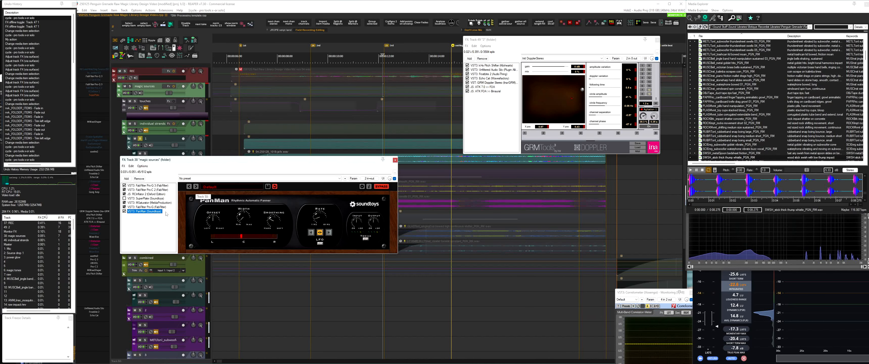
left_click_drag(507, 42, 535, 63)
key("Escape")
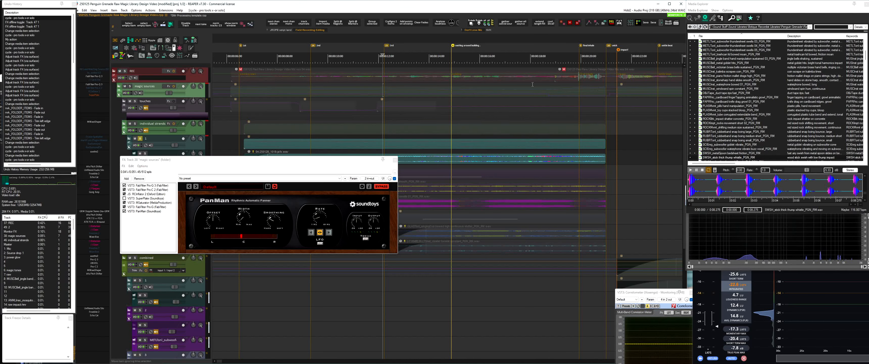
key("space")
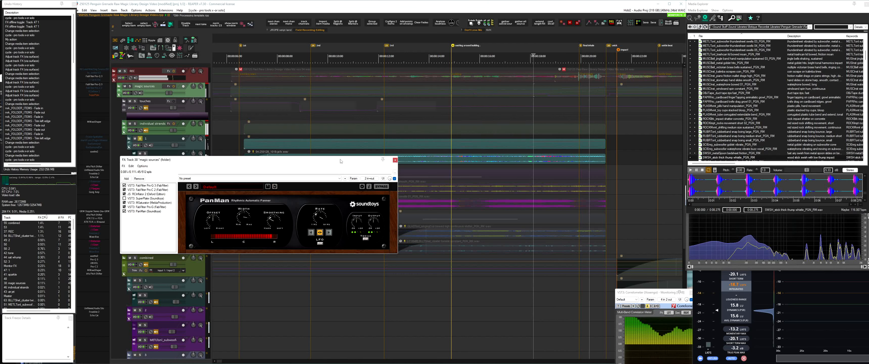
left_click_drag(340, 161, 375, 124)
left_click(429, 124)
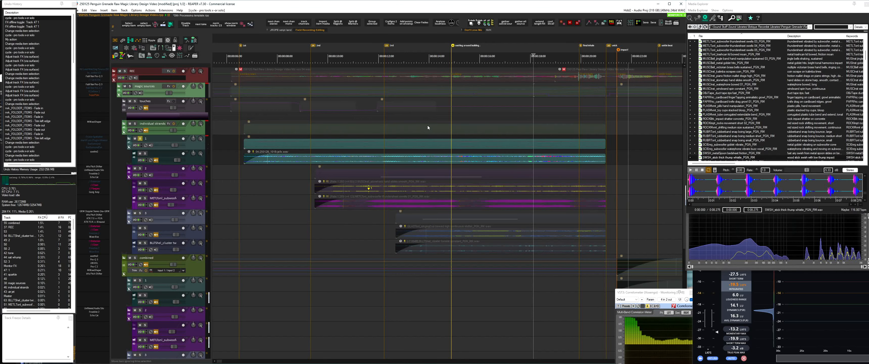
Solo the second strand's first source track during playback and view GRM Doppler Stereo in the strand folder's effects chain
left_click(468, 188)
key("shift+s")
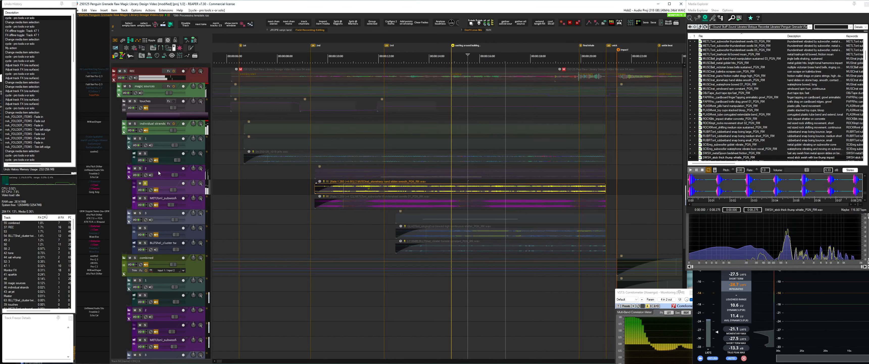
left_click(157, 170)
key("f")
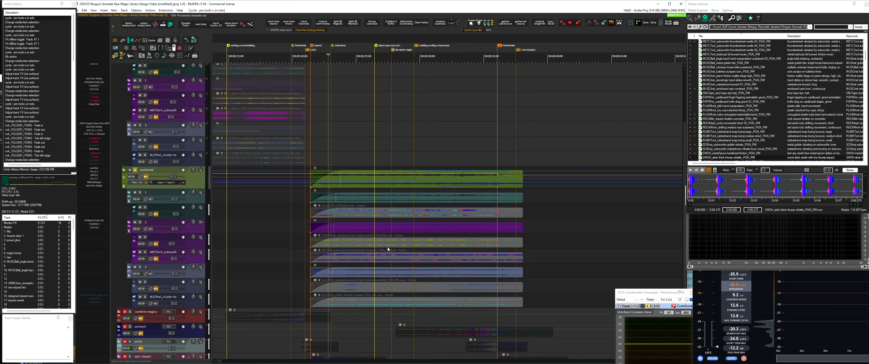
scroll(388, 248, "up", 2)
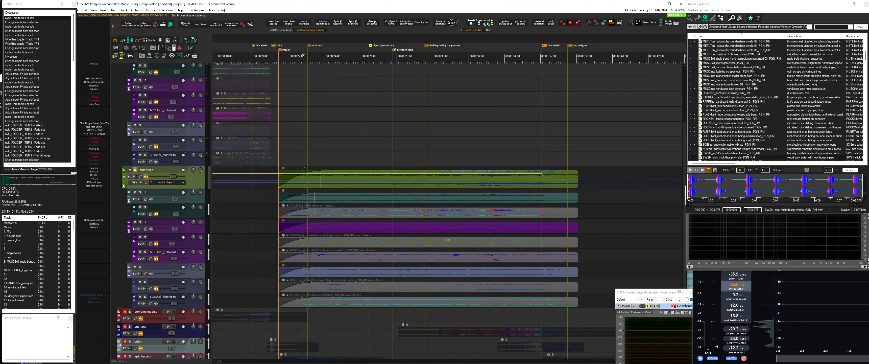
Solo the combined folder, reveal its automation envelopes and view Things Motor in its effects chain
key("shift+s")
key("f")
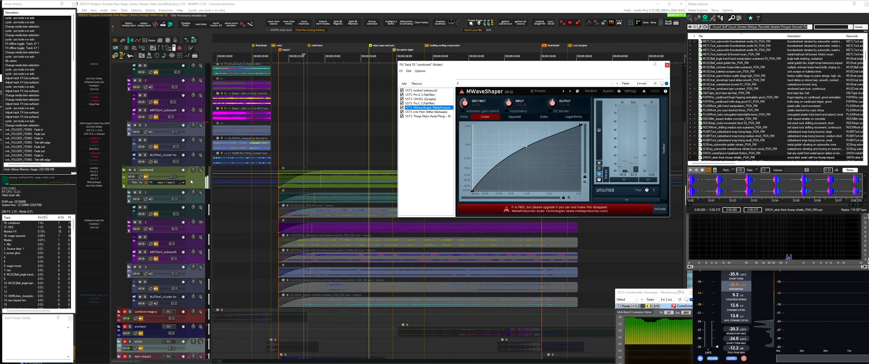
key("ctrl+l")
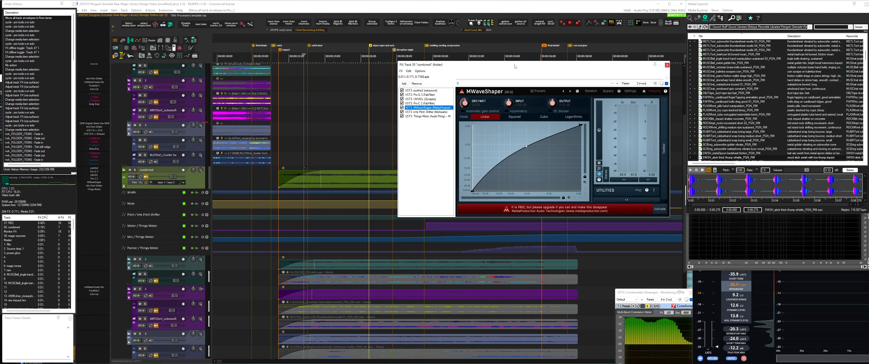
left_click_drag(515, 67, 468, 17)
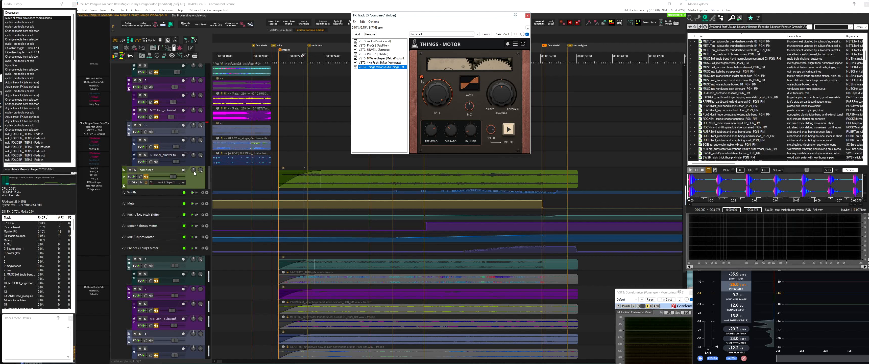
scroll(200, 173, "up", 4)
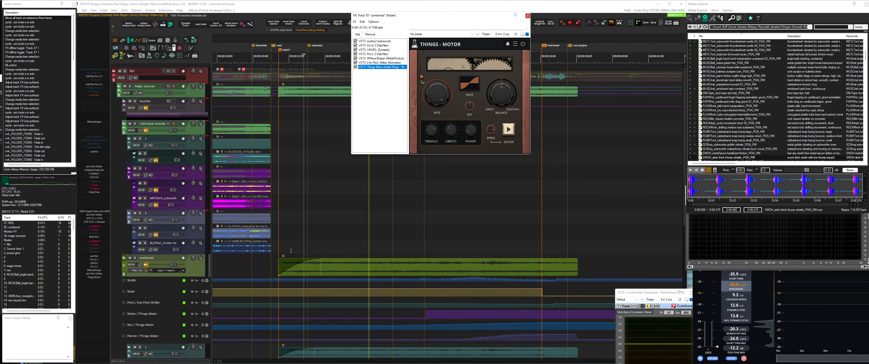
Play the soloed combined folder from its start while keeping Things Motor and the automation envelopes in view
left_click(276, 264)
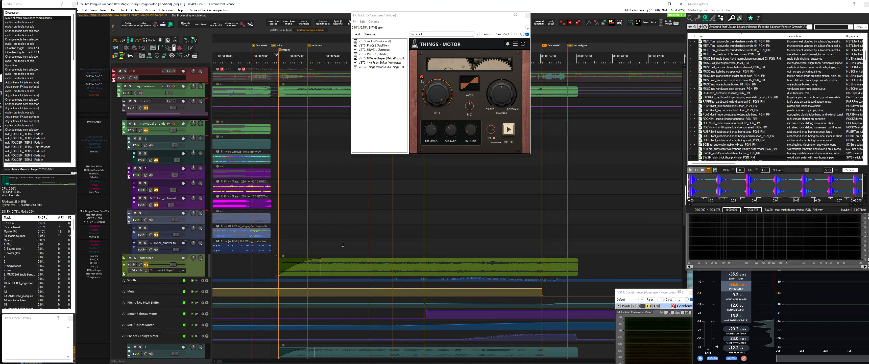
key("space")
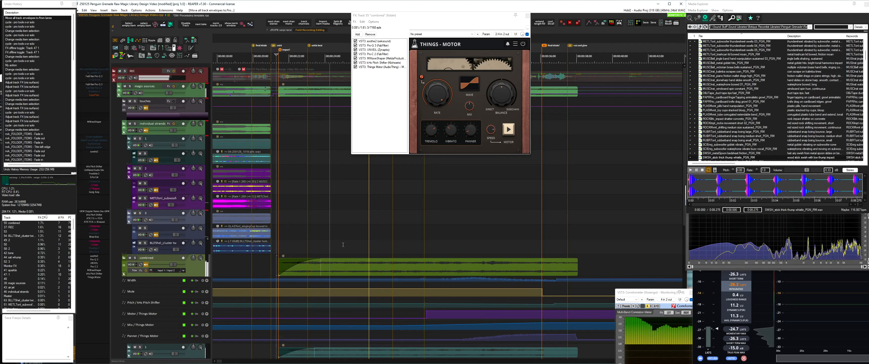
scroll(358, 230, "down", 2)
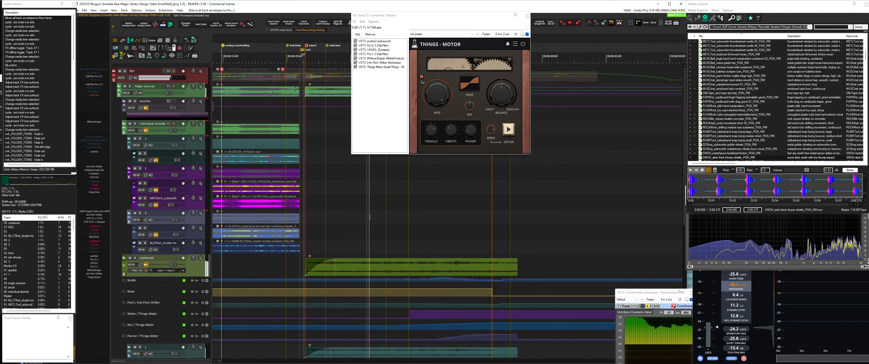
scroll(370, 218, "up", 2)
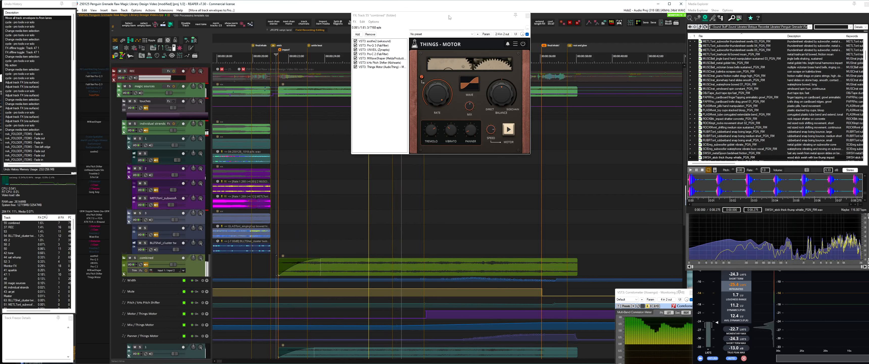
left_click_drag(449, 25, 464, 121)
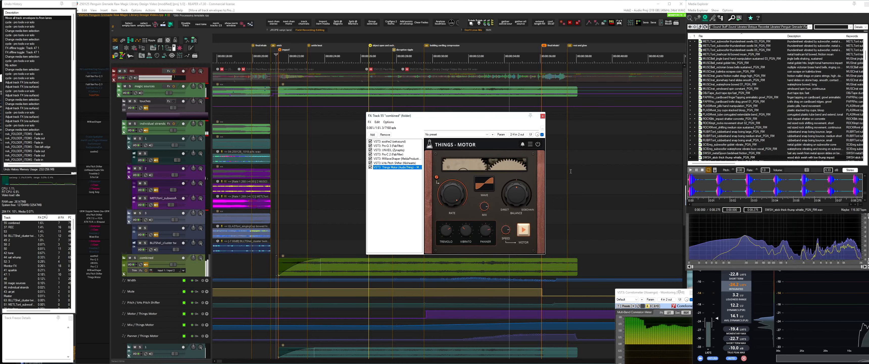
scroll(594, 193, "down", 3)
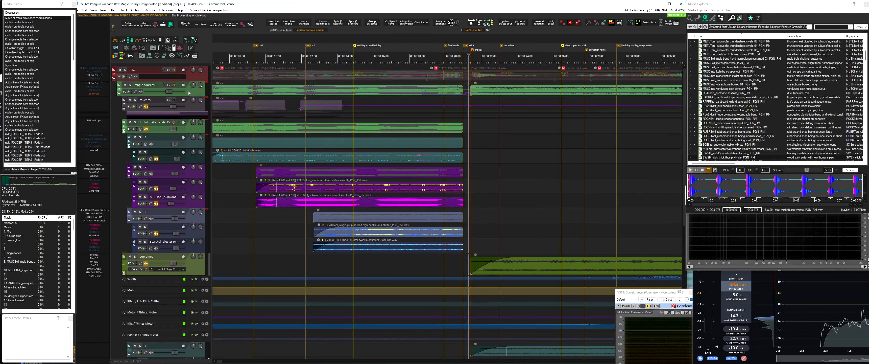
Solo and unfreeze the combine magics folder, then play it from near its start
double_click(189, 92)
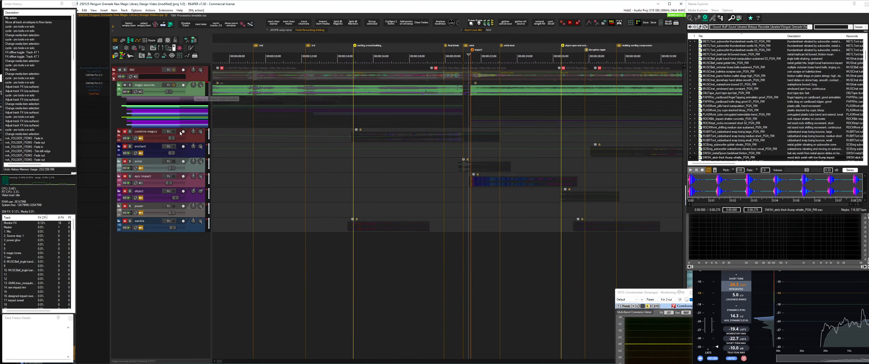
left_click(185, 140)
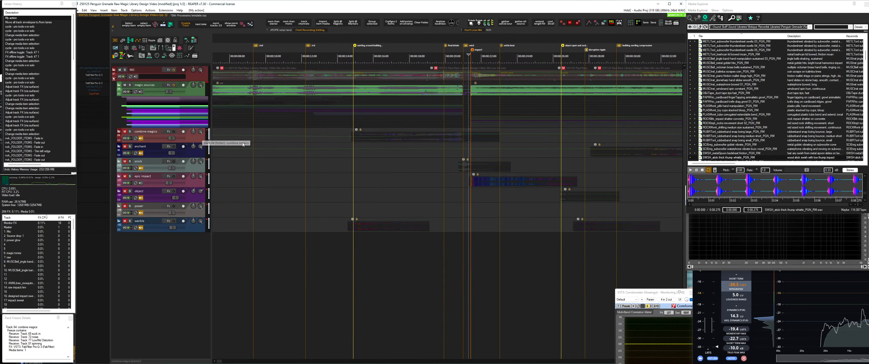
key("shift+s")
left_click(363, 139)
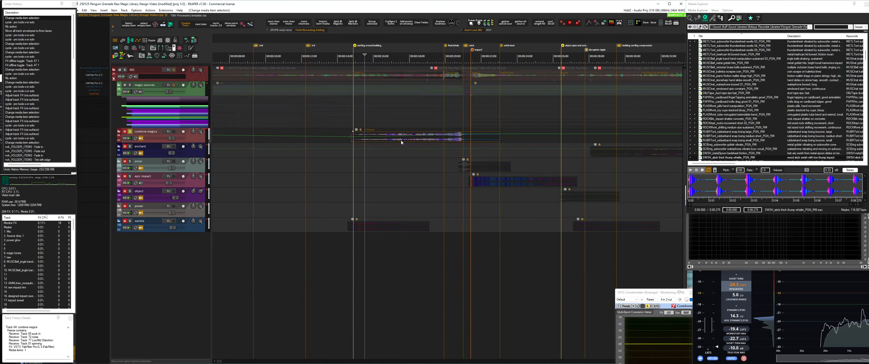
left_click(134, 49)
key("space")
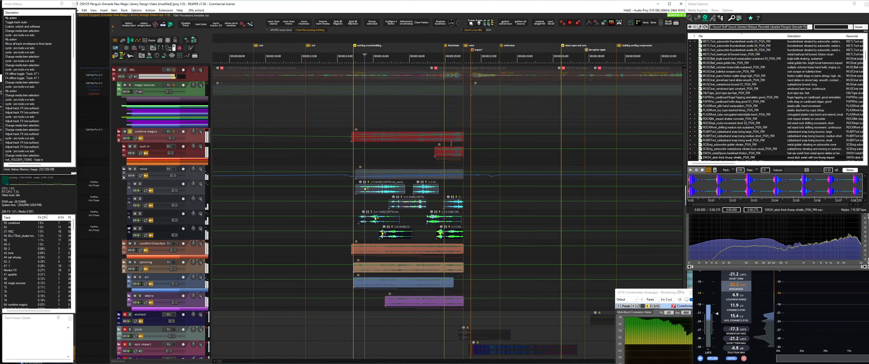
Stop playback and inspect the air folder's tracks inside combine magics, collapsing the folder again
key("space")
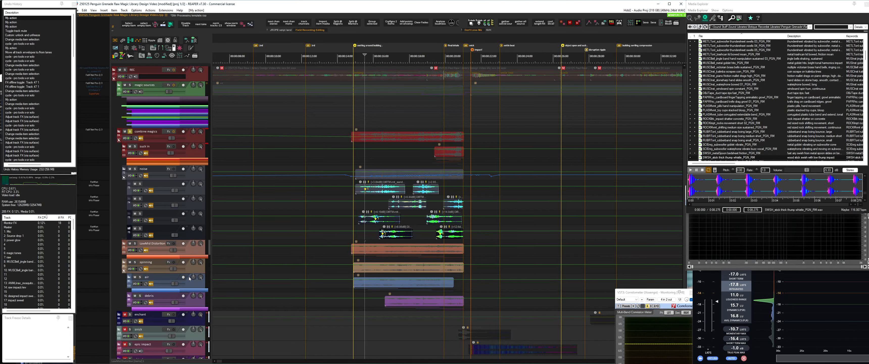
double_click(194, 285)
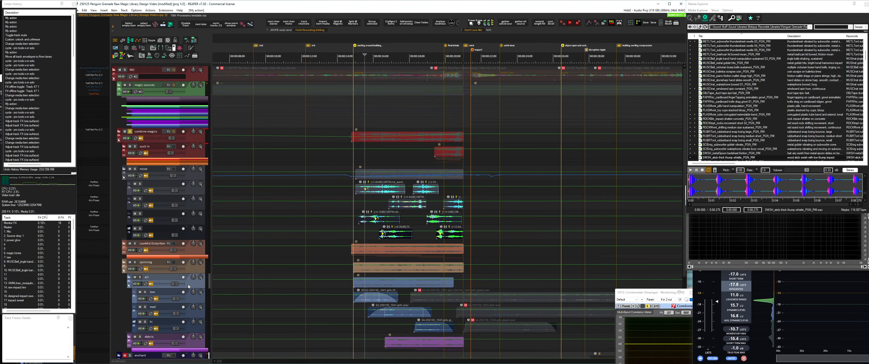
double_click(187, 284)
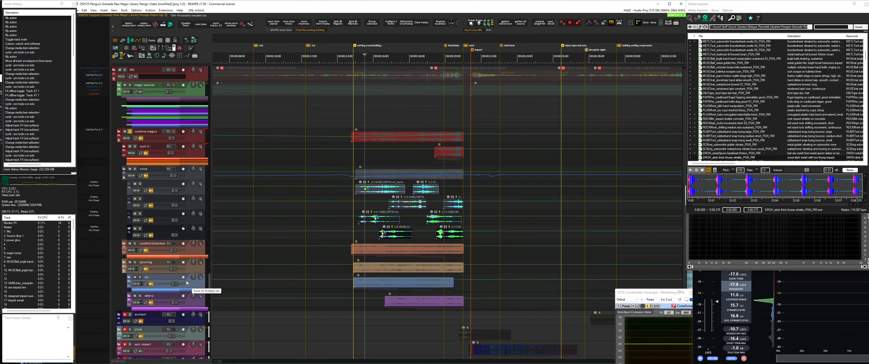
left_click(196, 249)
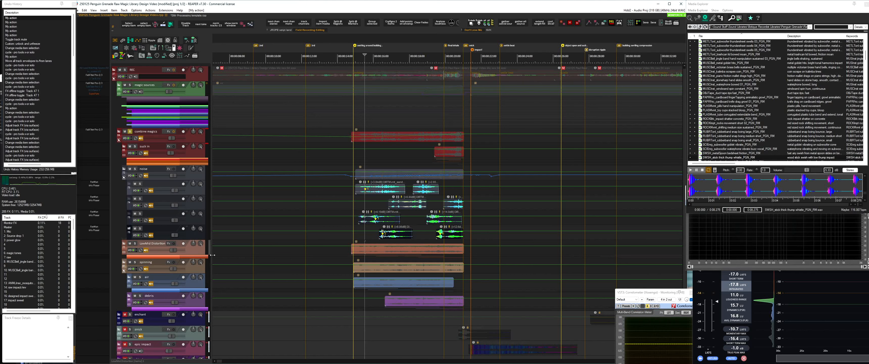
Collapse the combine magics folder, then solo the epic impact folder and the folder above it and play them together
double_click(165, 141)
left_click(192, 200)
left_click(192, 215, "shift")
key("shift+s")
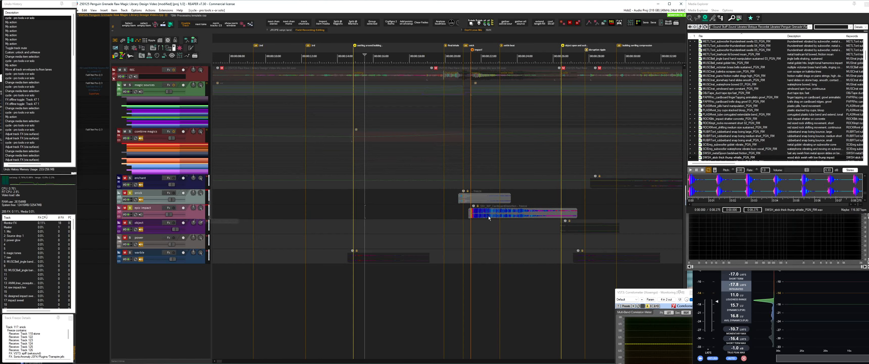
left_click(453, 199)
key("space")
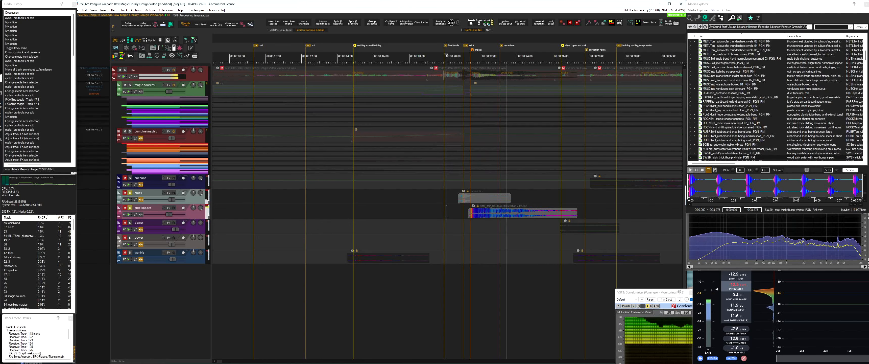
scroll(473, 206, "right", 2)
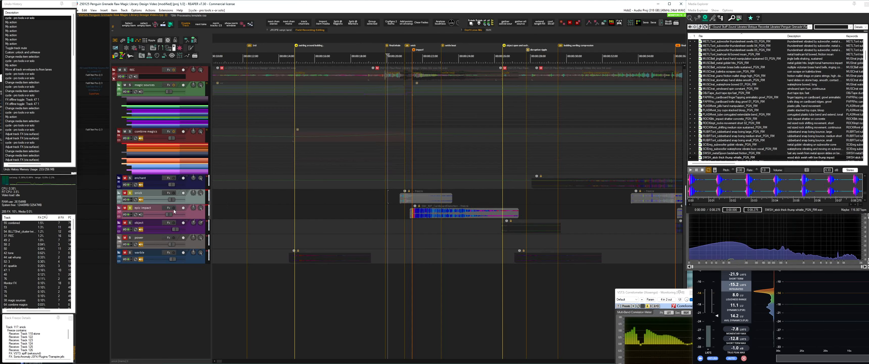
Unfreeze the epic impact folder and the folder above it, then audition the upper folder from before its first item
left_click(134, 47)
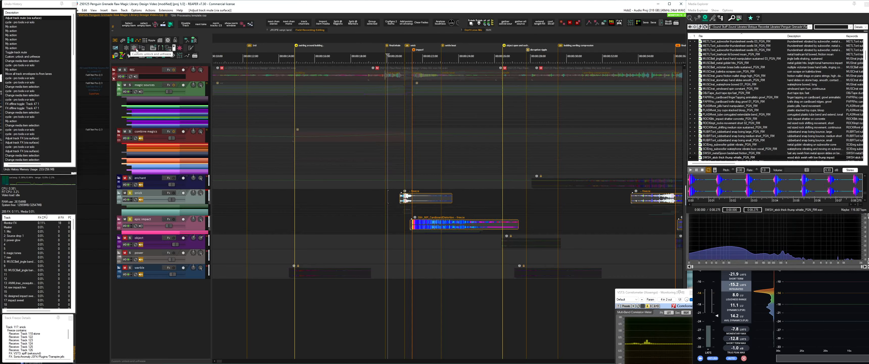
scroll(392, 238, "up", 5)
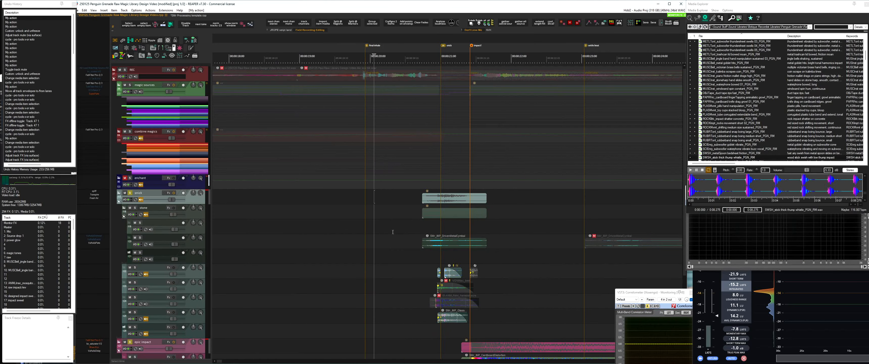
left_click(359, 198)
key("space")
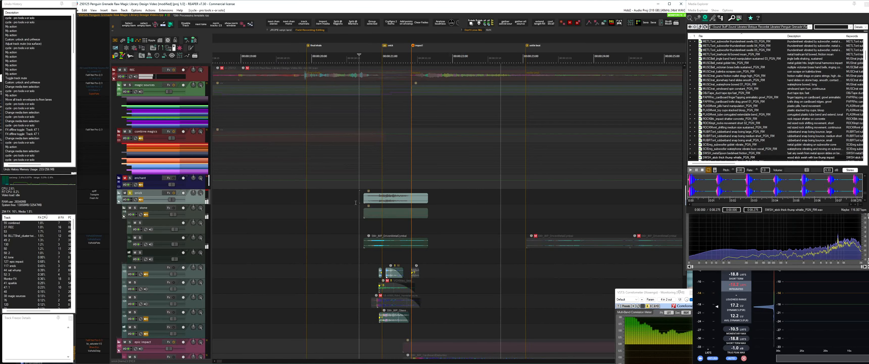
View Decapitator in the cellophane item's effects chain and preview its cellophane rubs short source at several points in Media Explorer
left_click(375, 242)
left_click_drag(437, 255, 433, 191)
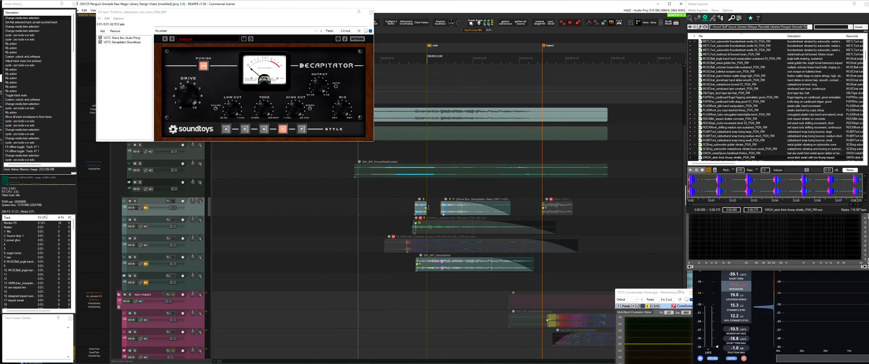
left_click(452, 209)
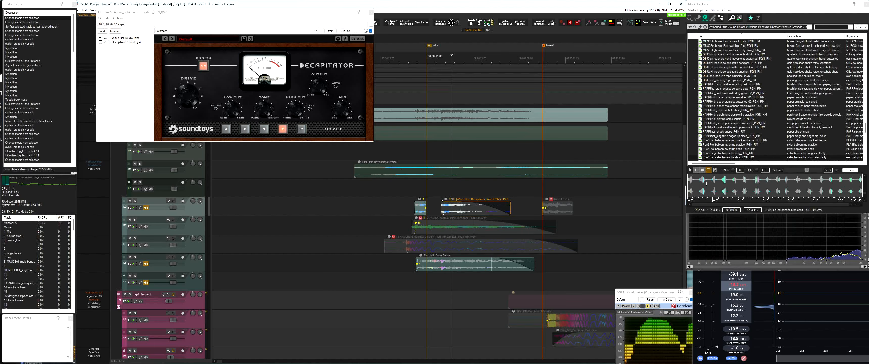
left_click(725, 183)
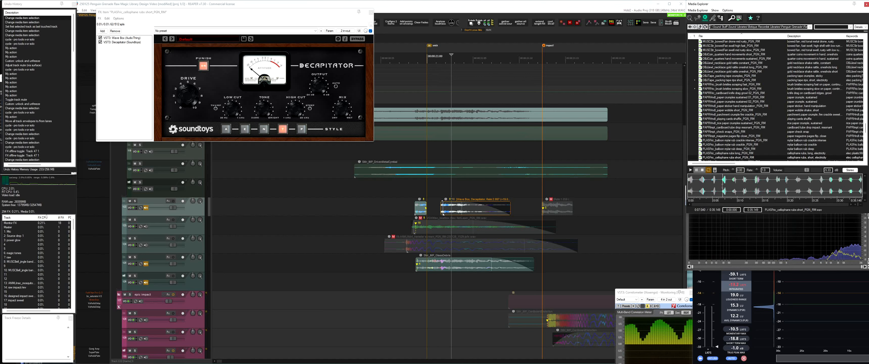
left_click(745, 182)
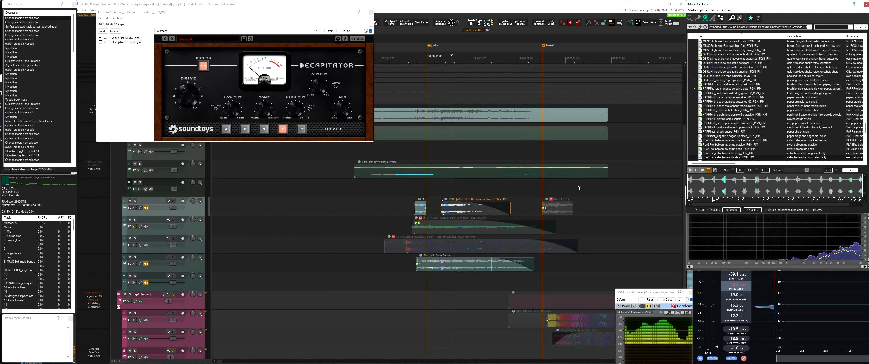
Solo and play the cellophane rubs track, then audition the lowest active track of the group in solo
left_click(392, 206)
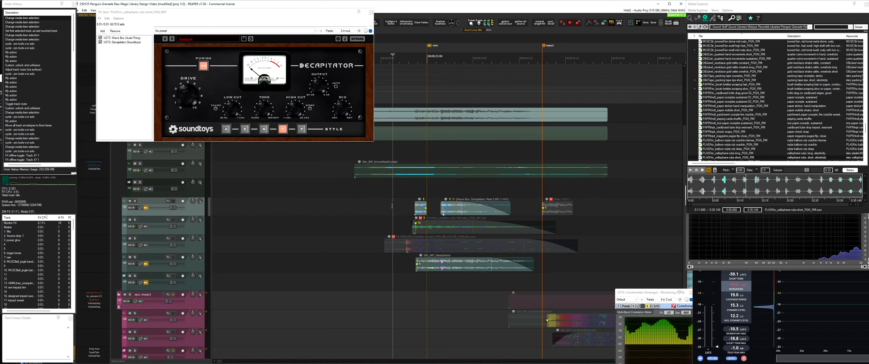
key("space")
key("space")
key("shift+s")
key("space")
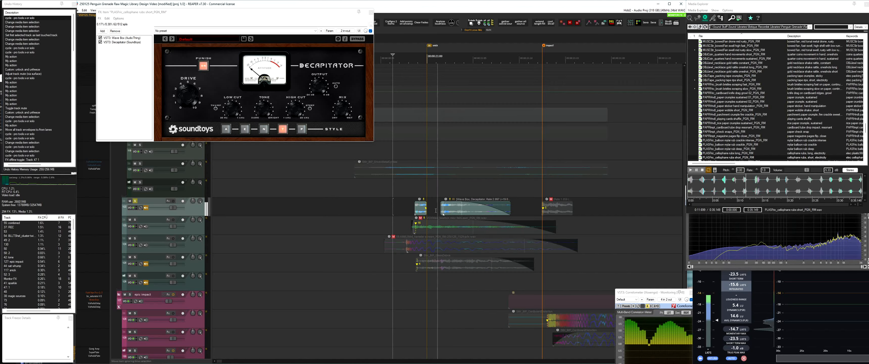
left_click(393, 262)
key("shift+s")
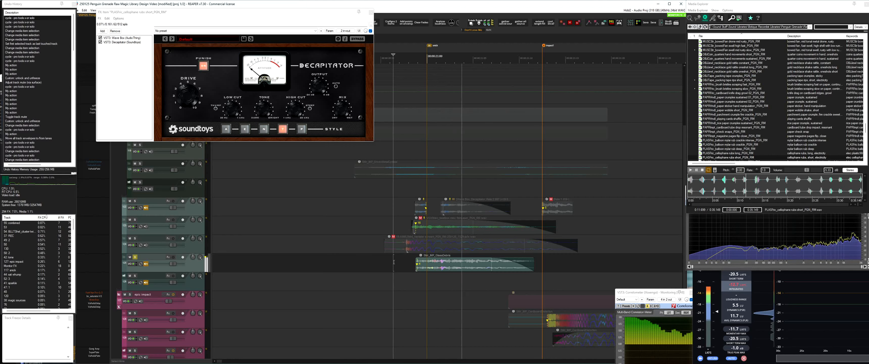
Preview the source recording of the soloed track's item in Media Explorer, then play the item in the timeline
left_click(434, 265)
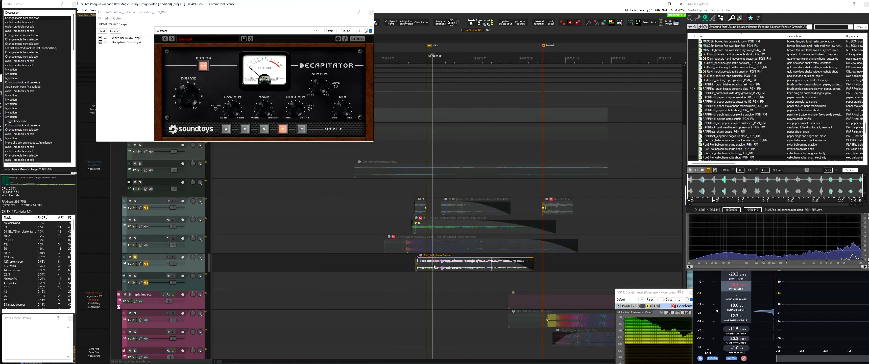
key("ctrl+alt+f")
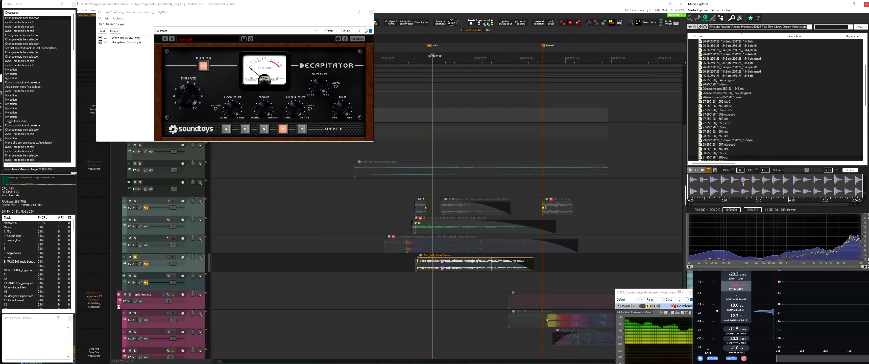
left_click(401, 264)
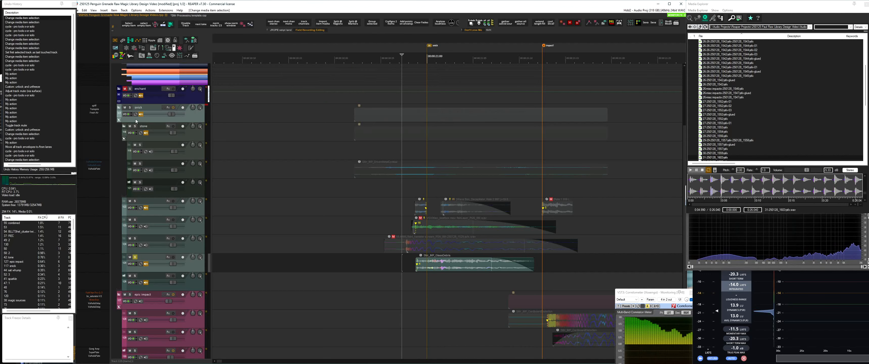
left_click(159, 109)
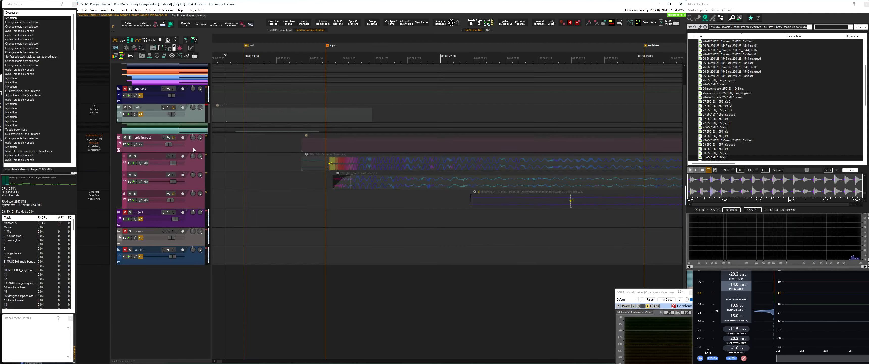
Solo the epic impact folder, then solo its first layer alone and play it from before the impact marker
key("Down")
key("shift+s")
scroll(326, 180, "down", 2)
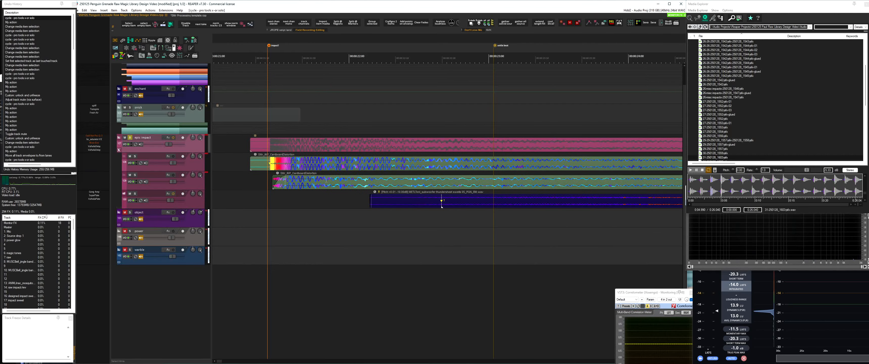
left_click(249, 165)
key("shift+s")
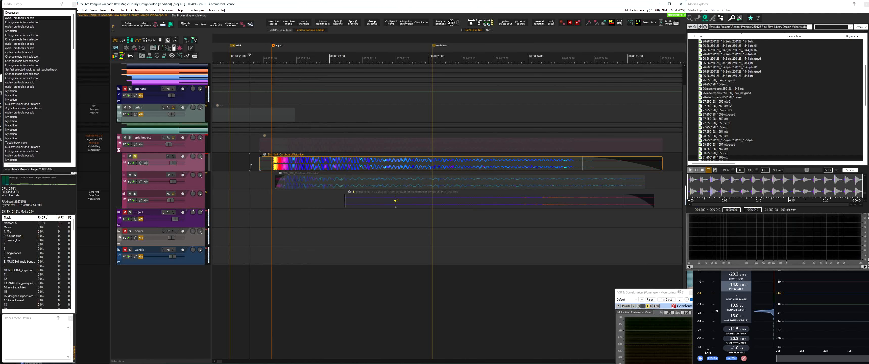
key("space")
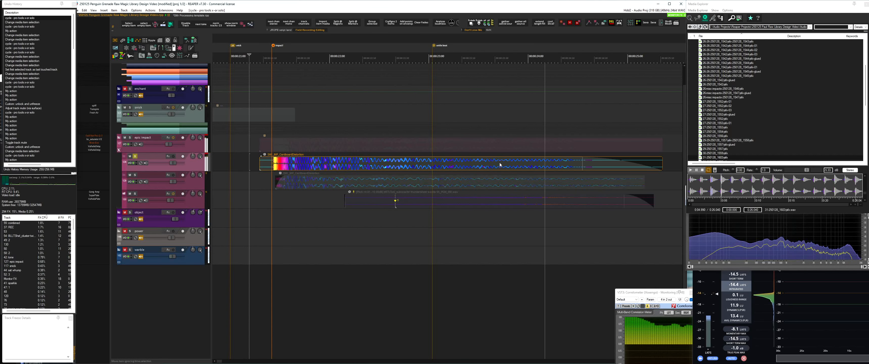
scroll(500, 162, "down", 3)
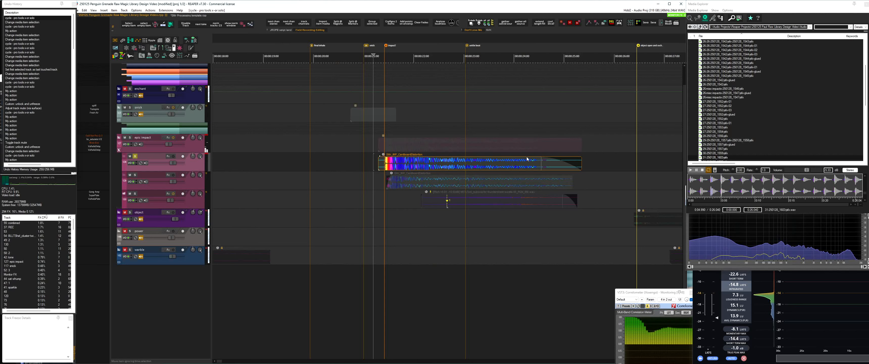
Show the docked media database search and sampler waveform, and replay the soloed first epic impact layer
key("ctrl+alt+shift+c")
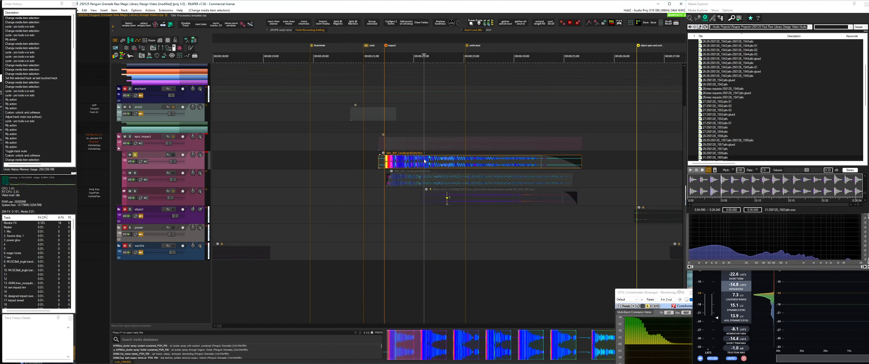
key("space")
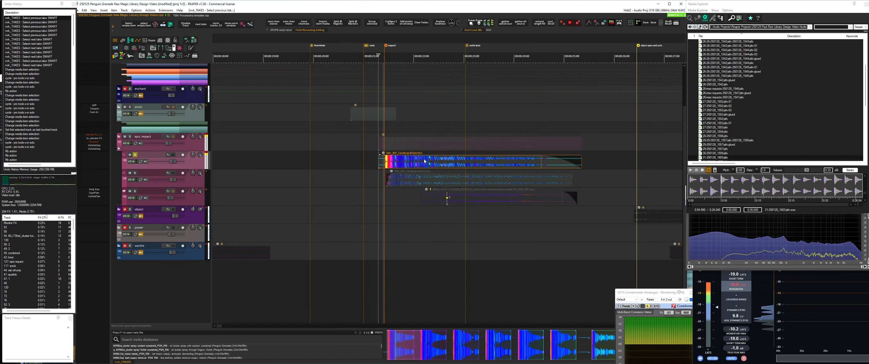
key("space")
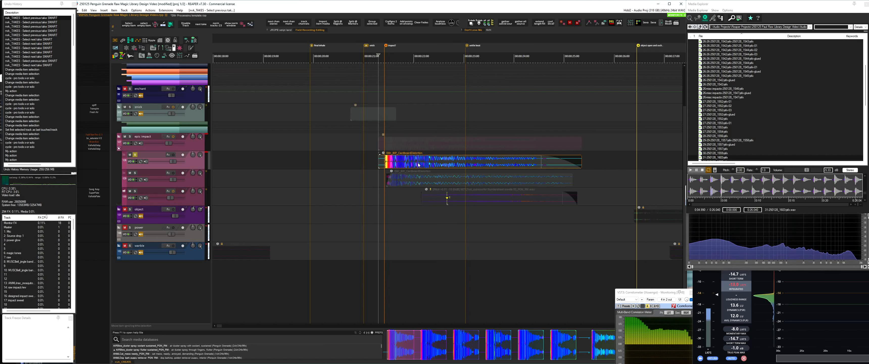
Filter Media Explorer for cardboard recordings and preview the cardboard finger tapping source partway through
left_click(837, 27)
left_click(739, 42)
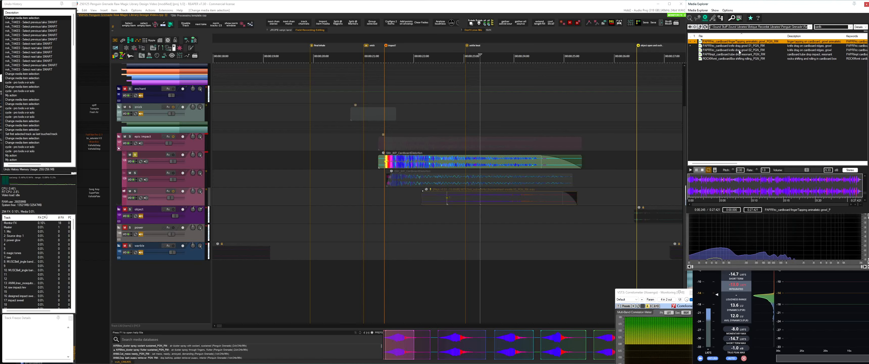
left_click(736, 184)
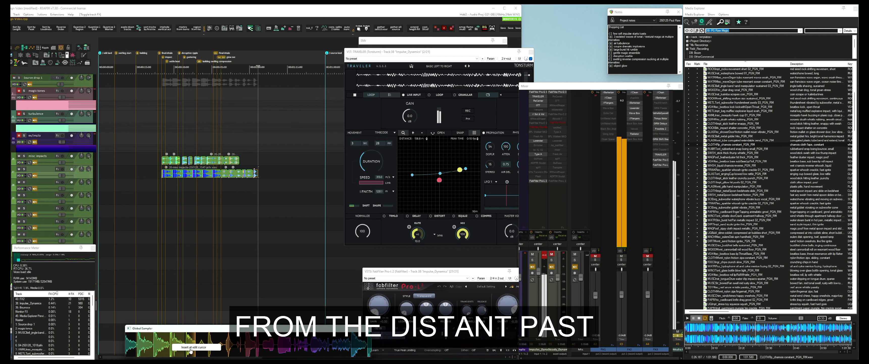
Insert captured audio from Global Sampler into the arrangement below the existing impact items
left_click_drag(172, 346, 268, 189)
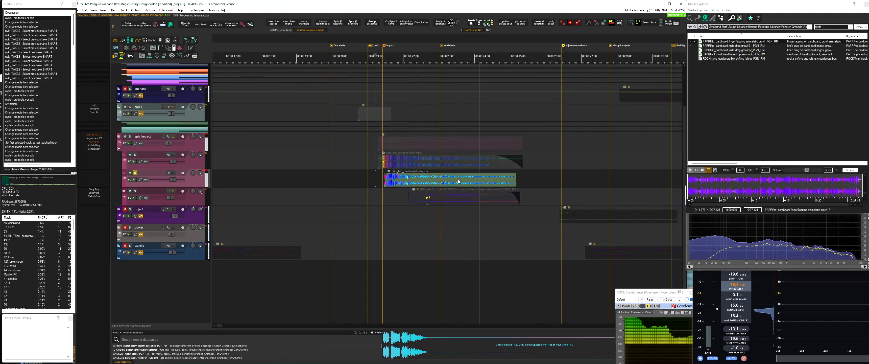
Solo and play the third epic impact layer, then preview its subwoofer thundersheet swells source in Media Explorer
key("space")
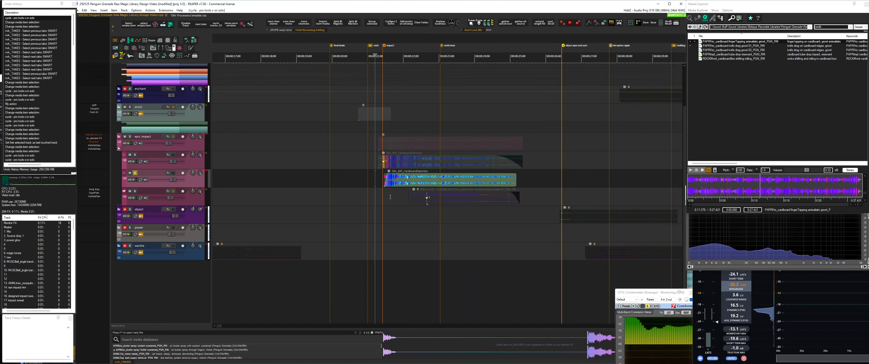
left_click(473, 191)
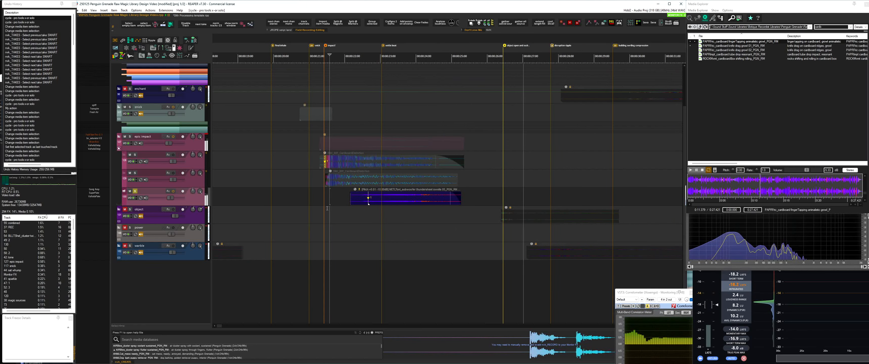
key("ctrl+b")
left_click(339, 200)
key("space")
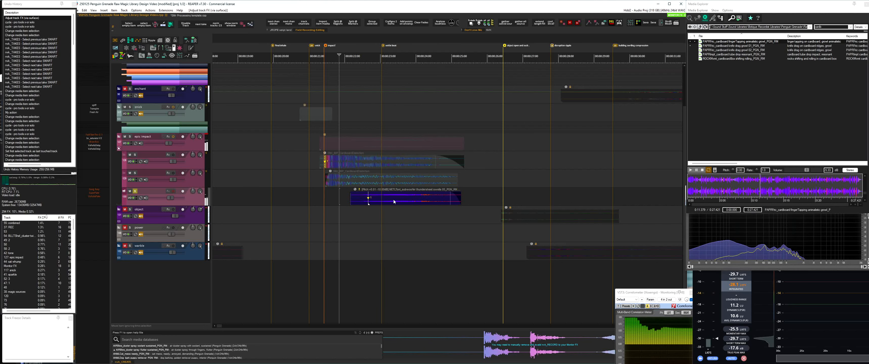
left_click(393, 200)
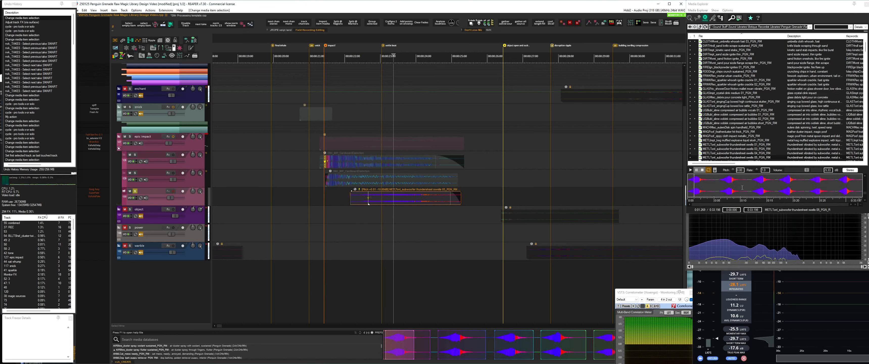
left_click(756, 184)
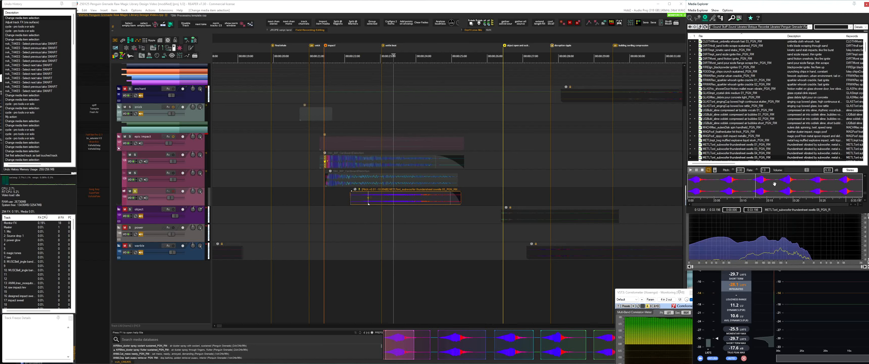
Inspect Gong Amp, SuperPlate and ValhallaPlate in the thundersheet track's effects chain during playback, then close the chain
left_click(174, 191)
left_click(168, 191)
left_click(344, 196)
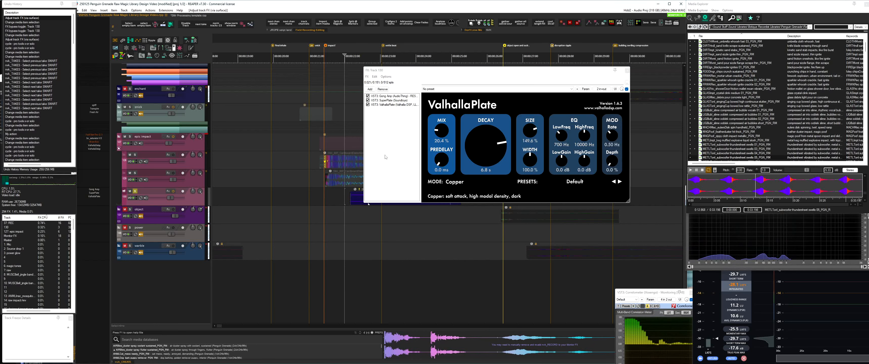
left_click(391, 96)
left_click(389, 100)
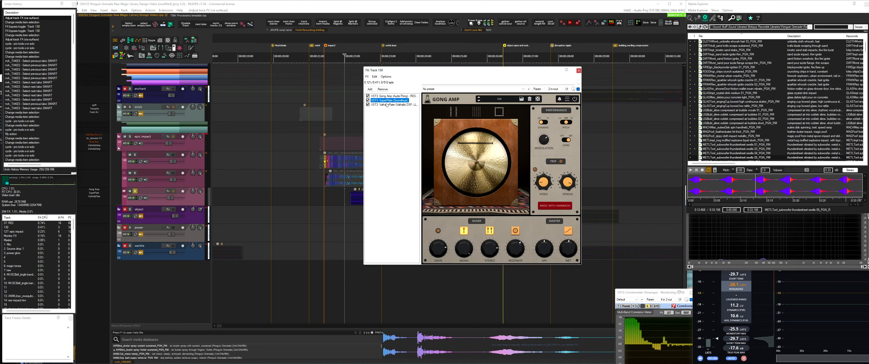
left_click(386, 105)
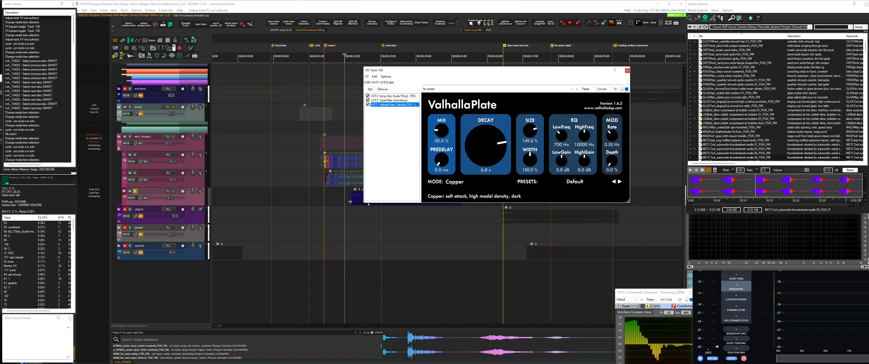
key("space")
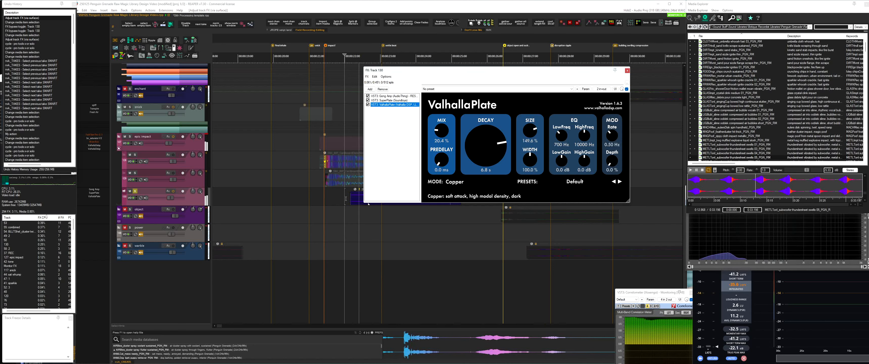
left_click(393, 96)
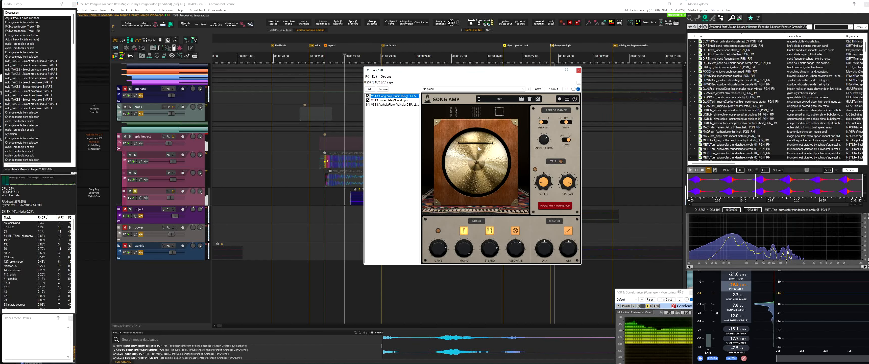
left_click(579, 70)
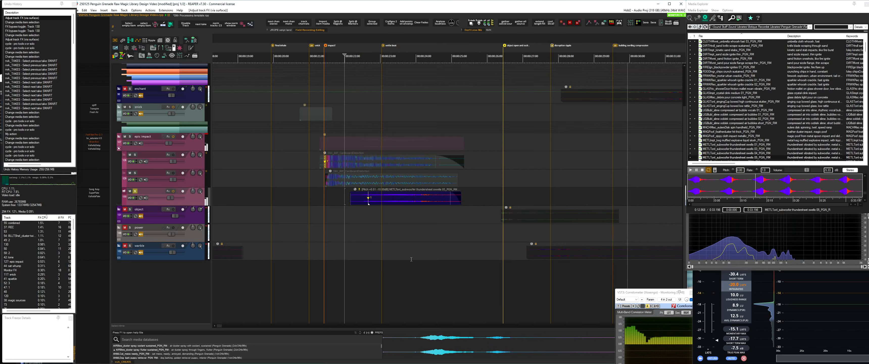
Solo and unmute the enchant folder, and play it from within the building section
scroll(368, 208, "down", 3)
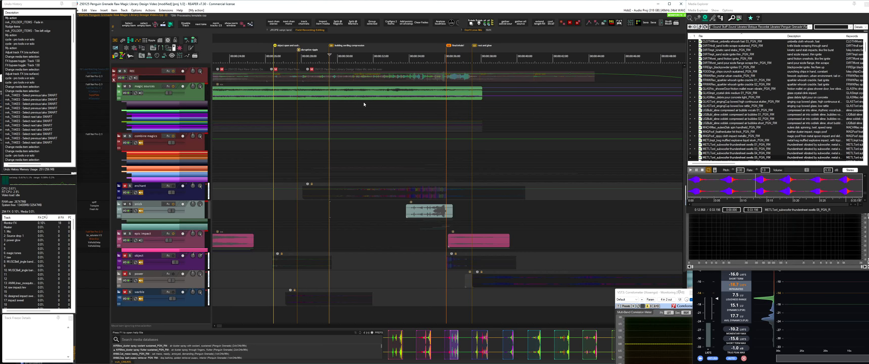
left_click(347, 194)
left_click_drag(289, 210, 452, 210)
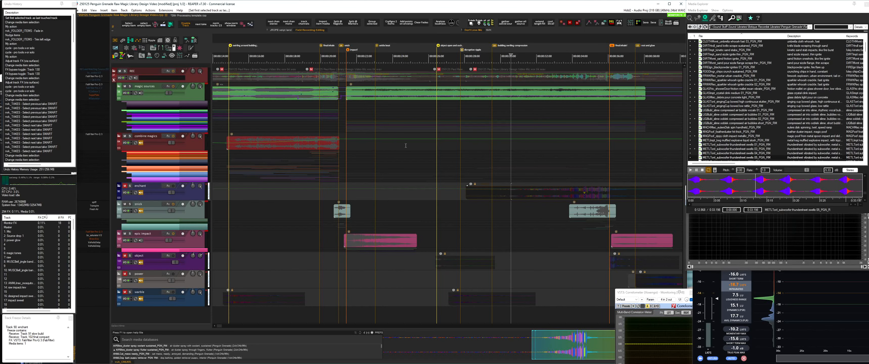
left_click_drag(514, 203, 416, 205)
left_click(404, 195)
key("shift+s")
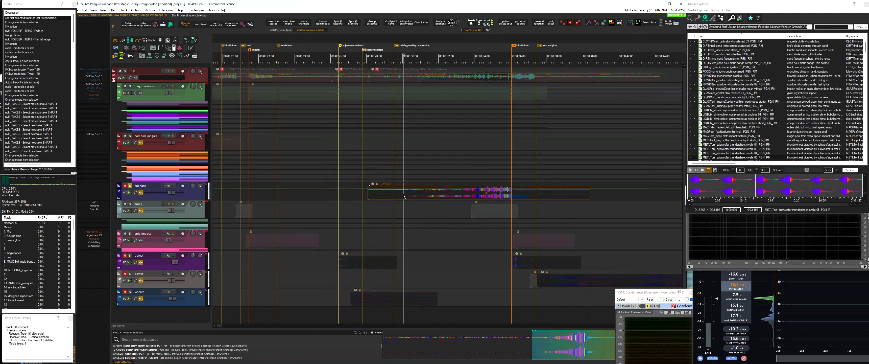
key("space")
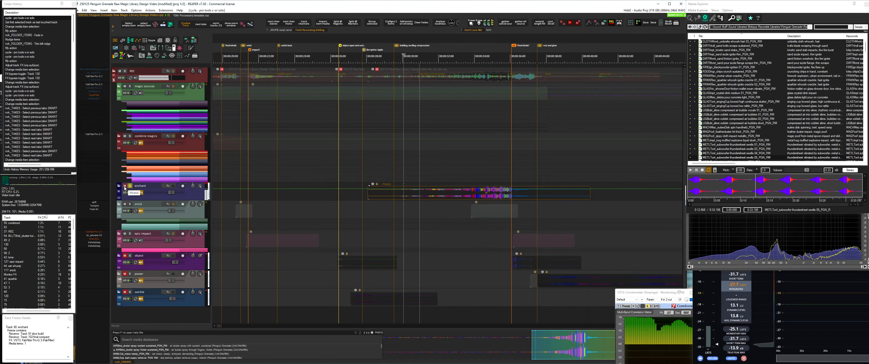
key("shift+m")
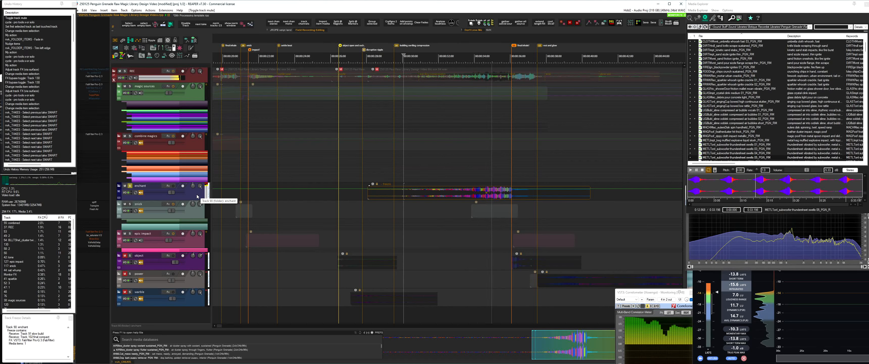
key("space")
Solo and play the folder below enchant before its second item, then expand the folder to show its child layers
left_click(460, 211)
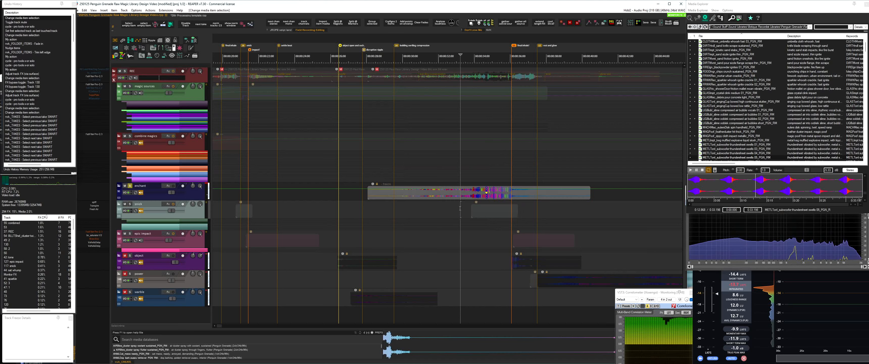
key("shift+s")
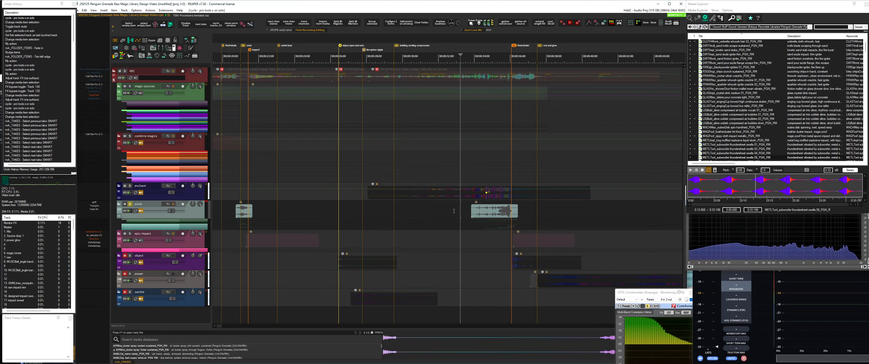
key("space")
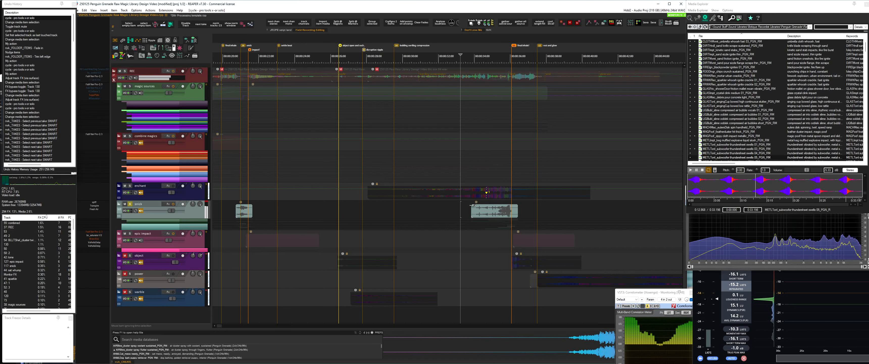
double_click(489, 211)
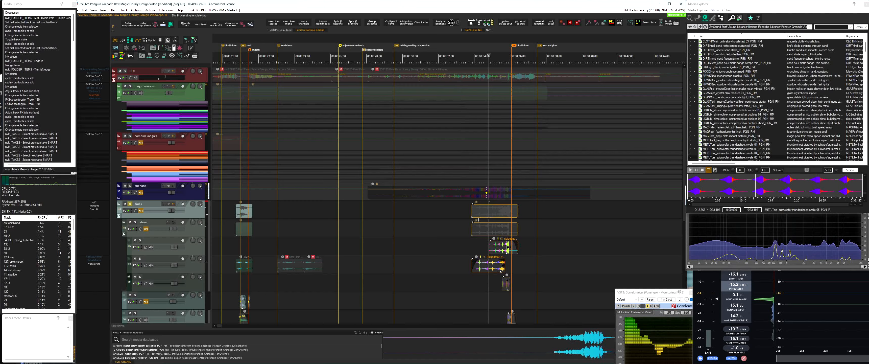
left_click_drag(531, 271, 512, 155)
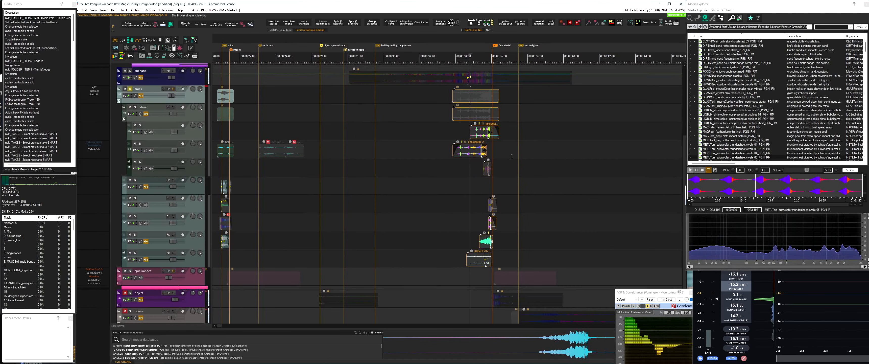
Solo the hamster scream layer, preview its source recording in Media Explorer, and place the edit cursor before its item
left_click(469, 238)
key("shift+s")
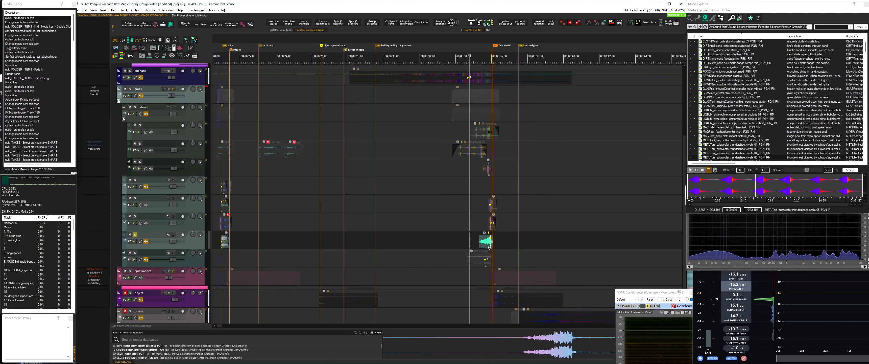
left_click(486, 247)
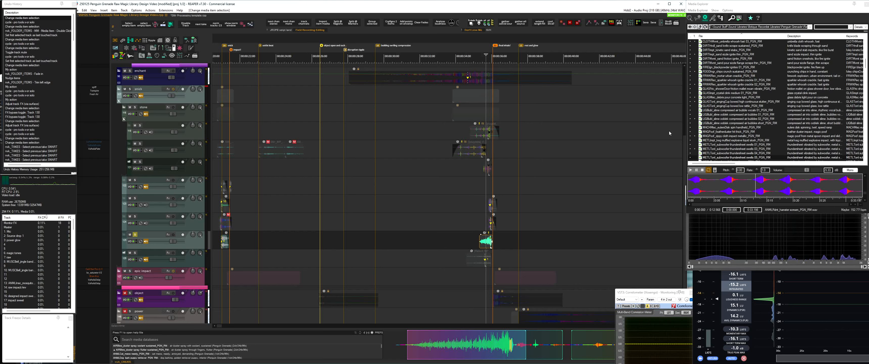
left_click(747, 185)
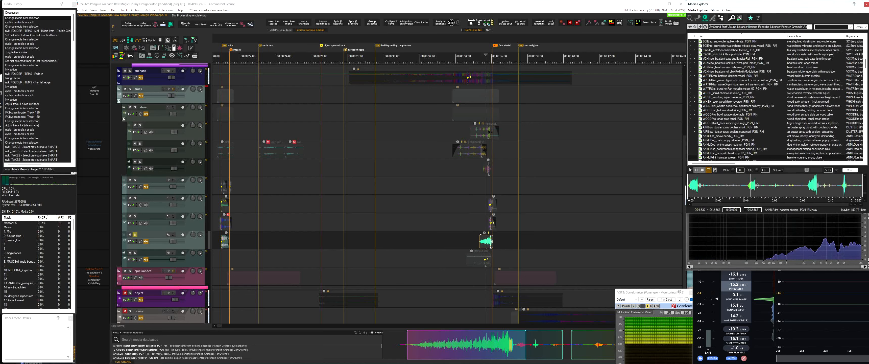
left_click(467, 241)
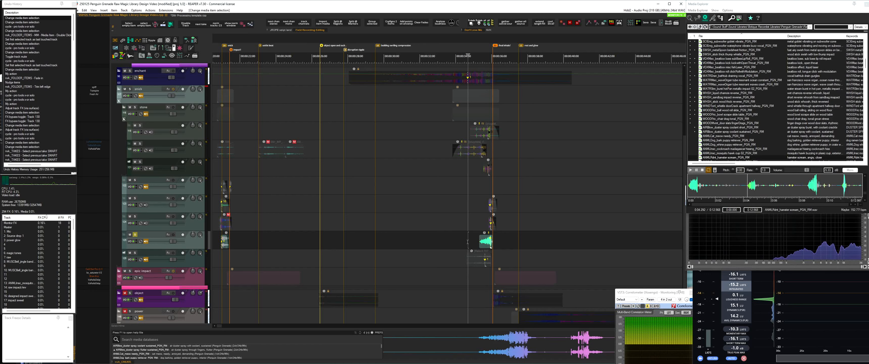
Play all layers together from just before the second item of the folder below enchant, then collapse that folder
scroll(445, 182, "up", 2)
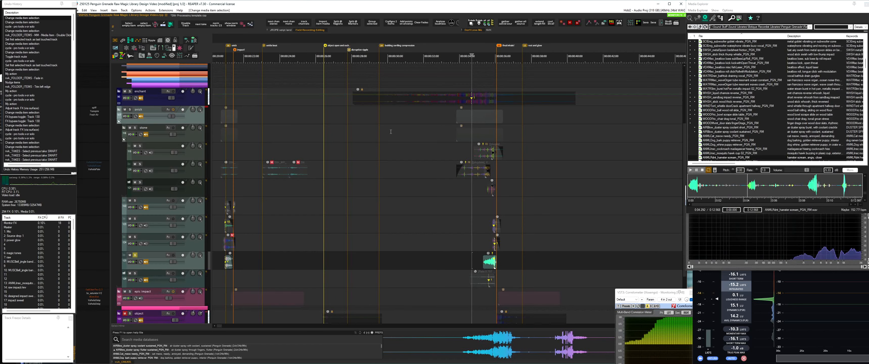
left_click(453, 113)
key("space")
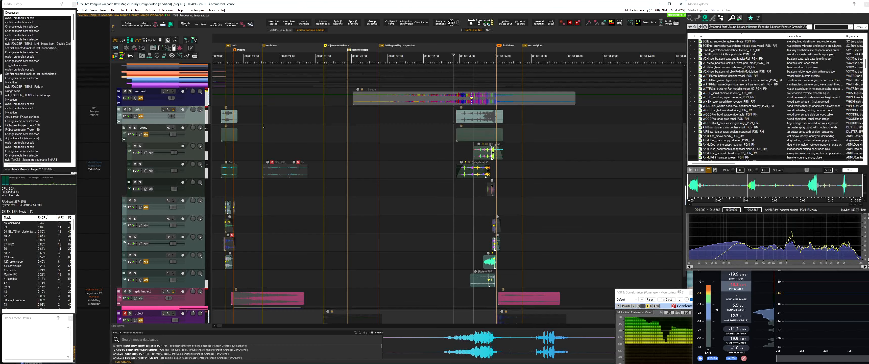
double_click(196, 117)
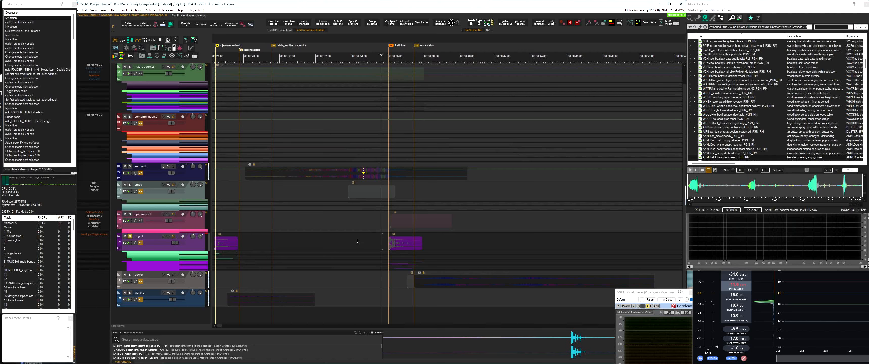
Solo and play the object folder, then solo and play epic impact at the final impact marker
key("space")
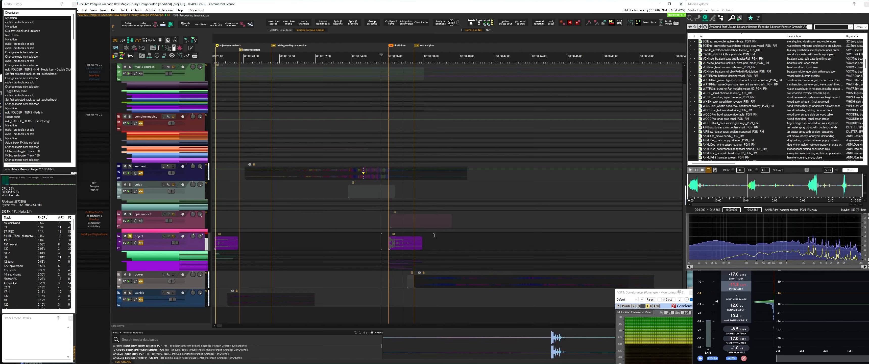
left_click(400, 221)
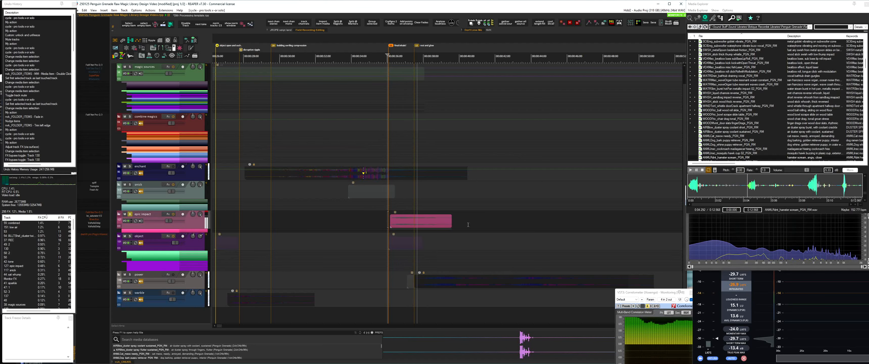
key("space")
mouse_move(360, 220)
left_mouse_down()
mouse_move(413, 217)
mouse_move(358, 217)
left_mouse_up()
Expand the object folder, then solo and play the hamster scream layer inside hit and settle from its start
double_click(194, 247)
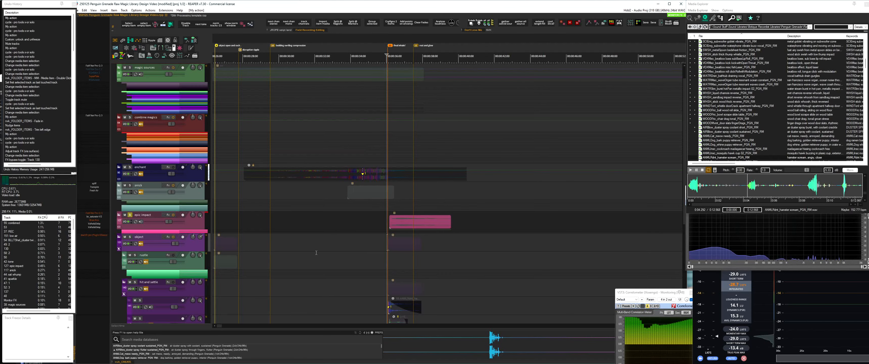
left_click_drag(378, 273, 368, 142)
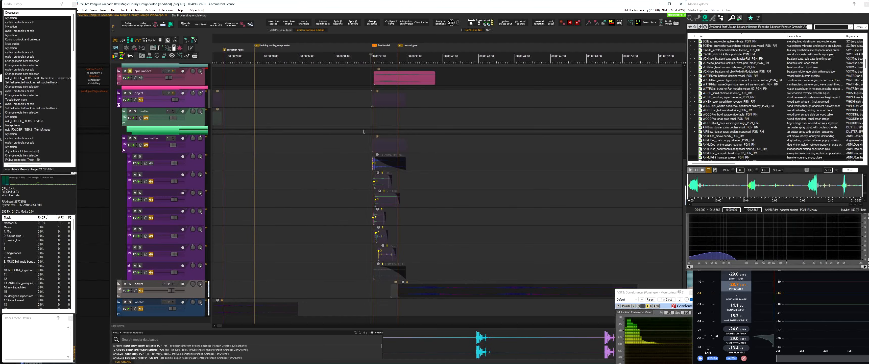
scroll(371, 165, "up", 5)
left_click(371, 165)
key("shift+s")
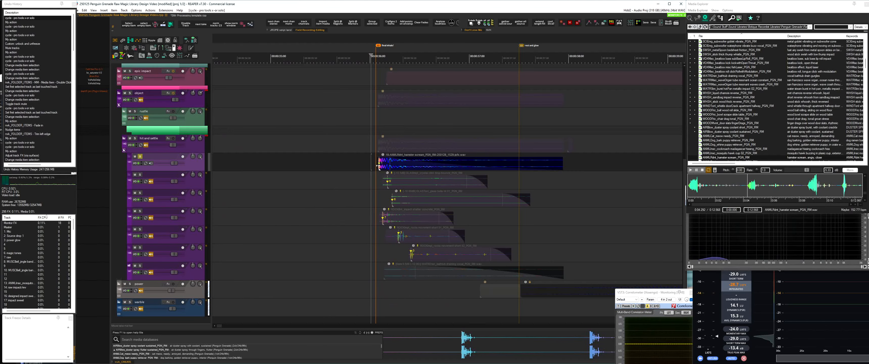
key("space")
left_click(376, 178)
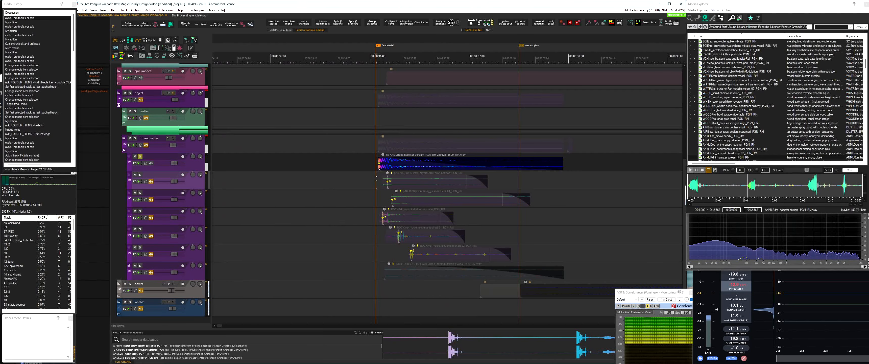
left_click(369, 163)
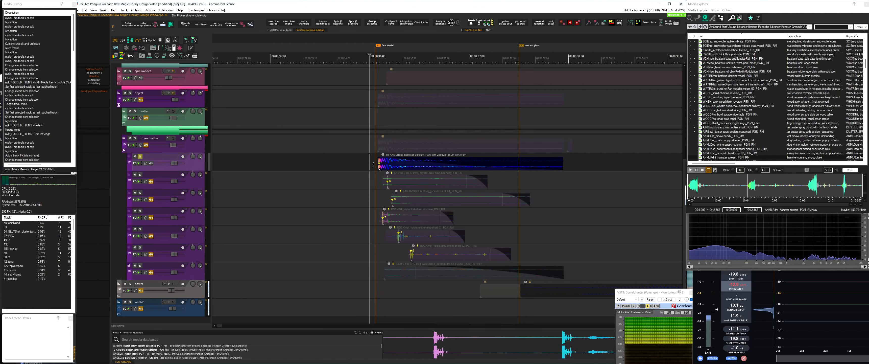
Solo and play the second, third and fourth layers of the hit and settle folder one after another
left_click(369, 184)
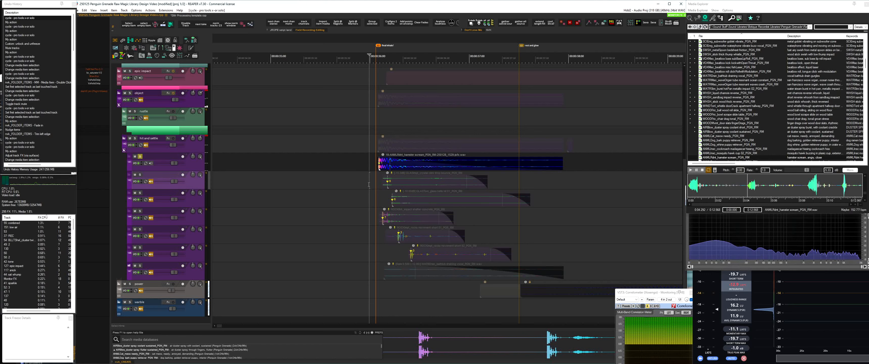
left_click(385, 182)
scroll(385, 190, "down", 2)
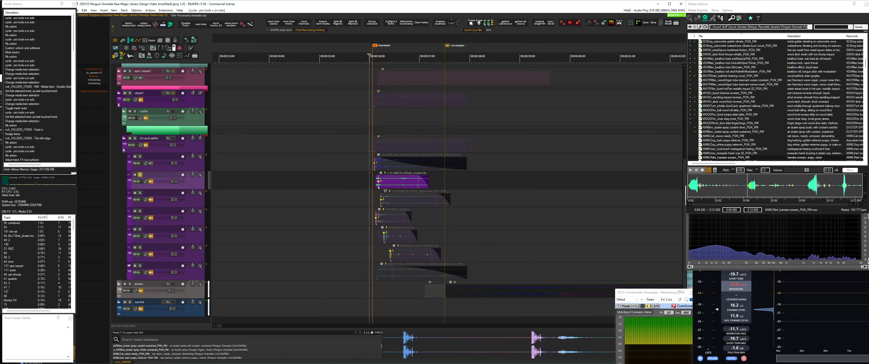
left_click(383, 199)
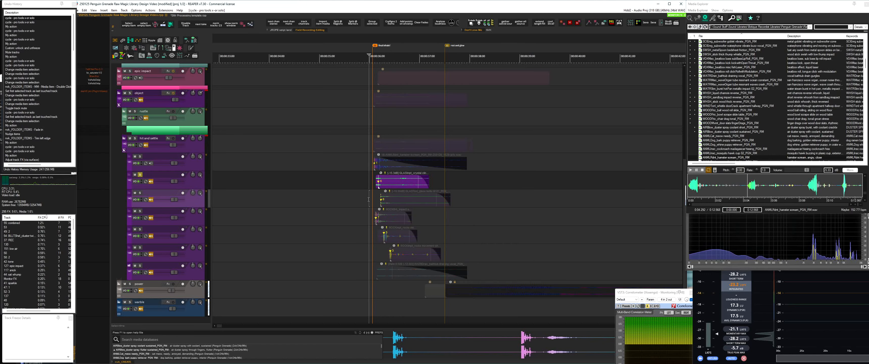
left_click(379, 219)
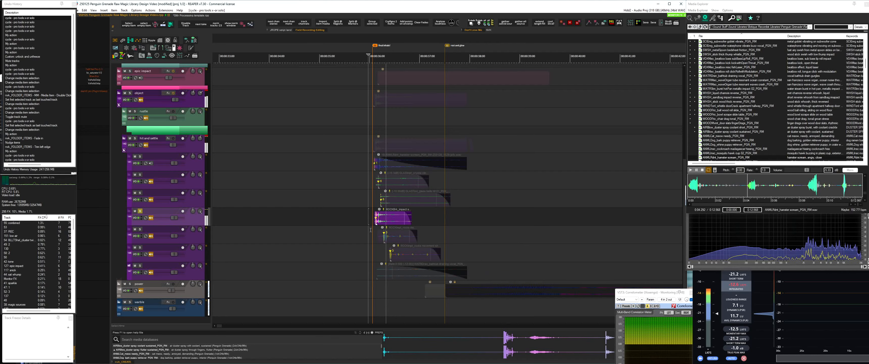
Stop playback, clear the layer solo and collapse the hit and settle folder
key("space")
key("shift+s")
double_click(192, 145)
Unlock and unfreeze the power track, play it in context, and expand it to show its child layers
left_click(196, 169)
scroll(348, 167, "down", 2)
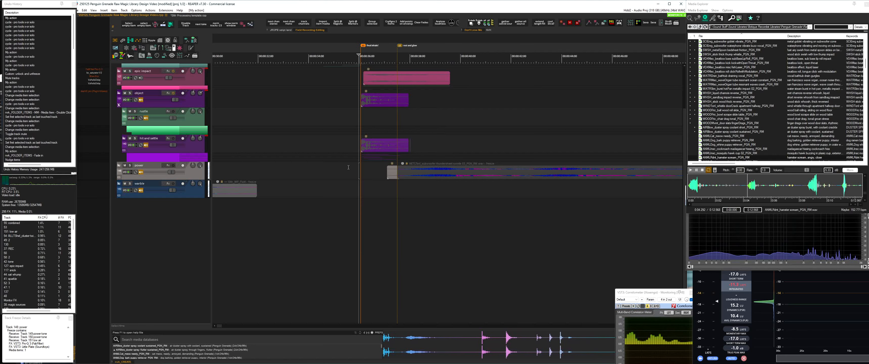
left_click(153, 48)
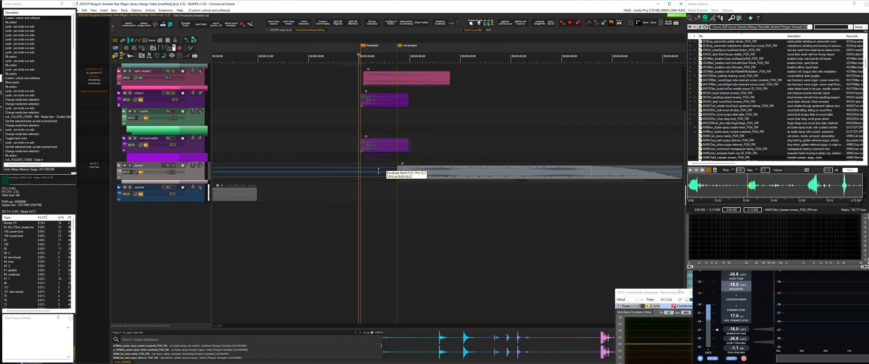
key("space")
scroll(398, 175, "down", 2)
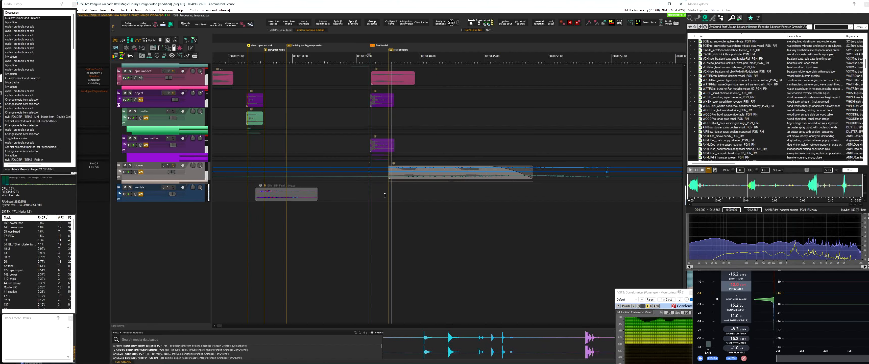
double_click(192, 176)
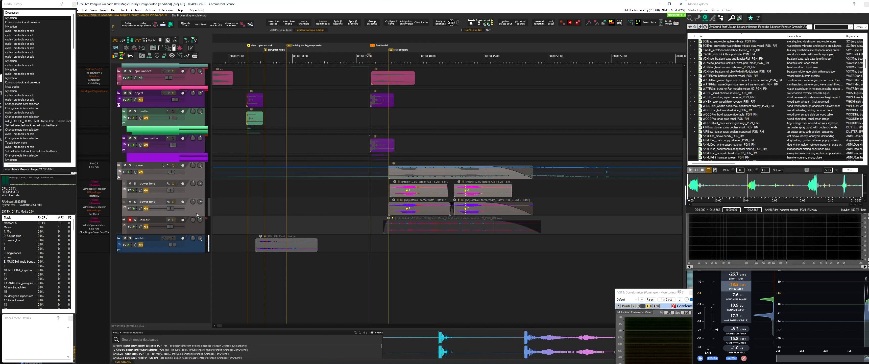
Open the second power tone track's effects chain, show Wave Box, and move the window clear of the items
key("f")
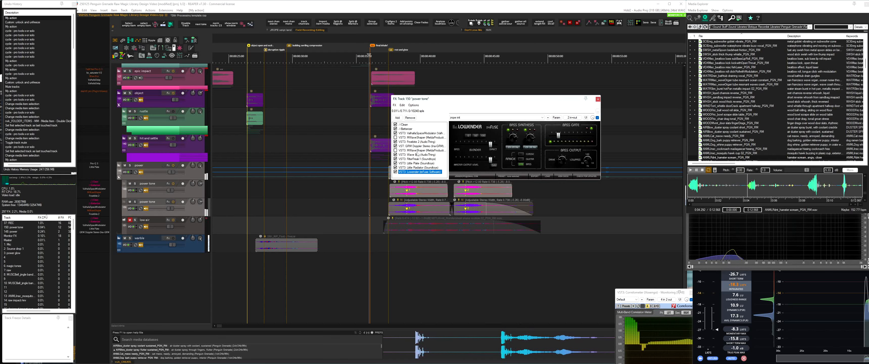
left_click(413, 155)
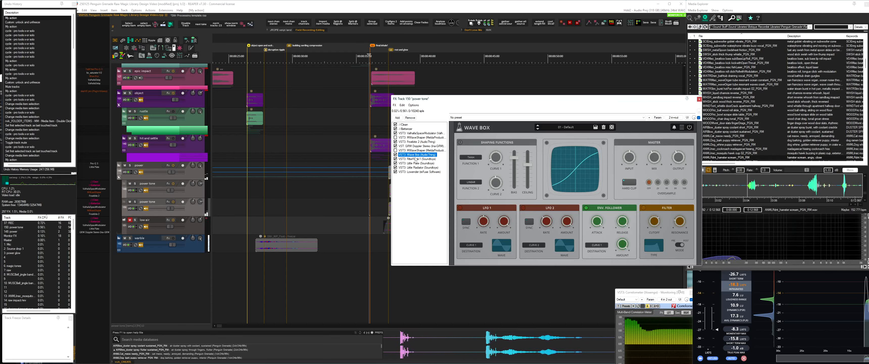
left_click_drag(447, 100, 468, 43)
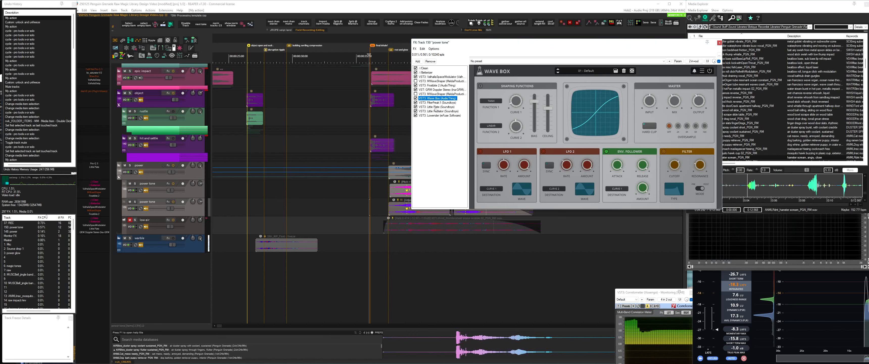
Solo the second power tone track, play its first item with Wave Box open, then close the effects chain
left_click(399, 211)
key("s")
key("space")
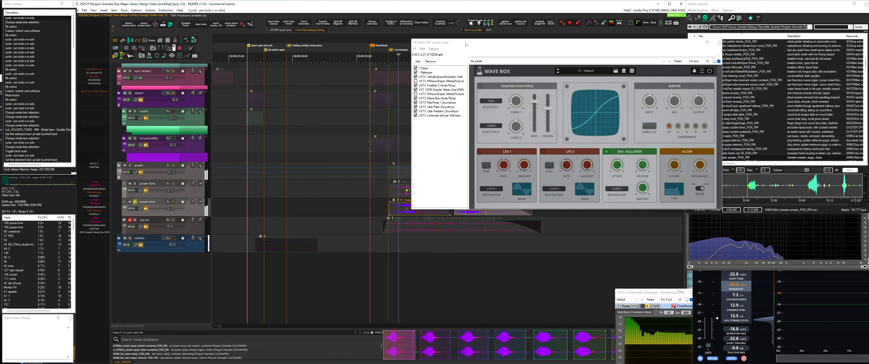
key("Escape")
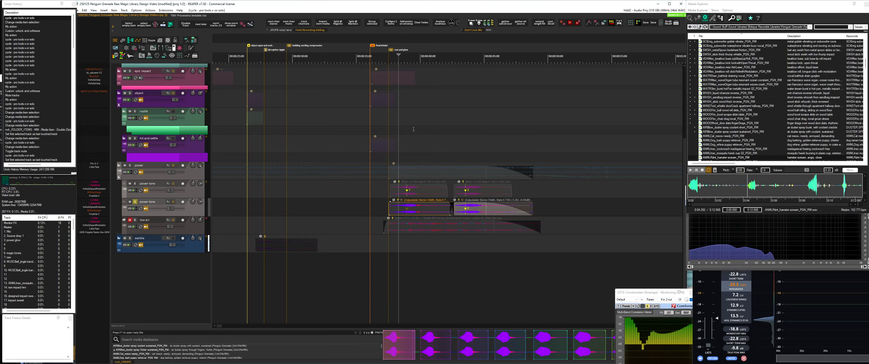
Play the whole layered design with all folders active from just before the first magic sources item
left_click_drag(412, 86, 408, 176)
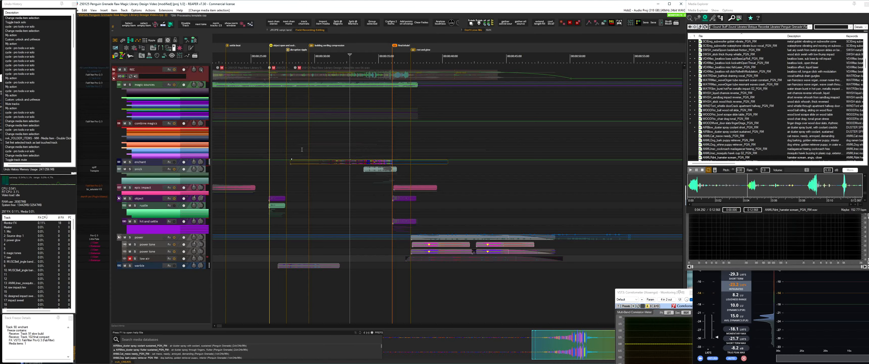
scroll(302, 149, "down", 5)
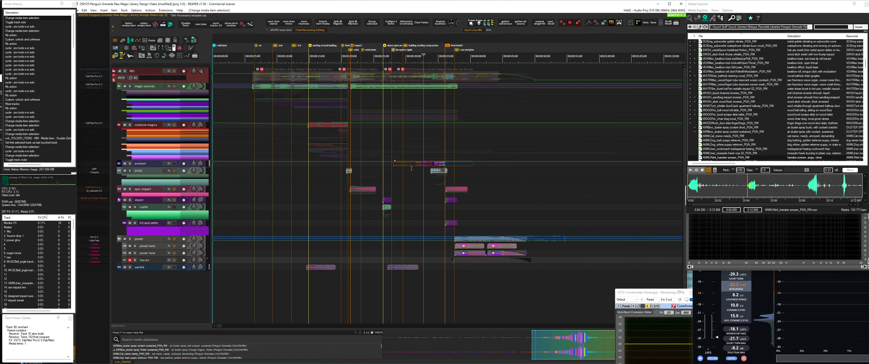
left_click(250, 77)
key("space")
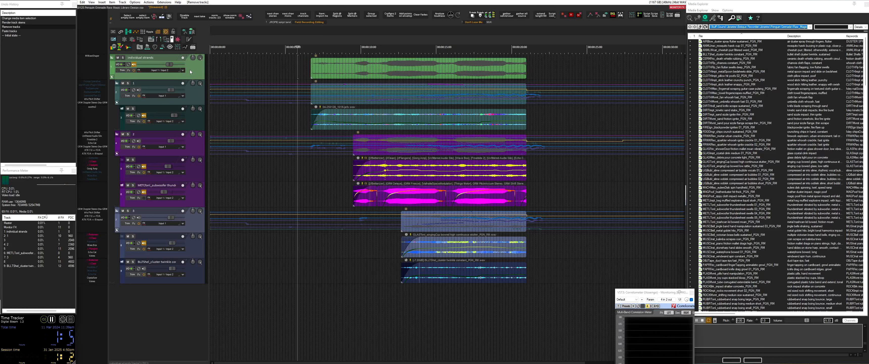
Render the individual strands folder to a stereo stem track with the original muted, then undo the render
right_click(191, 77)
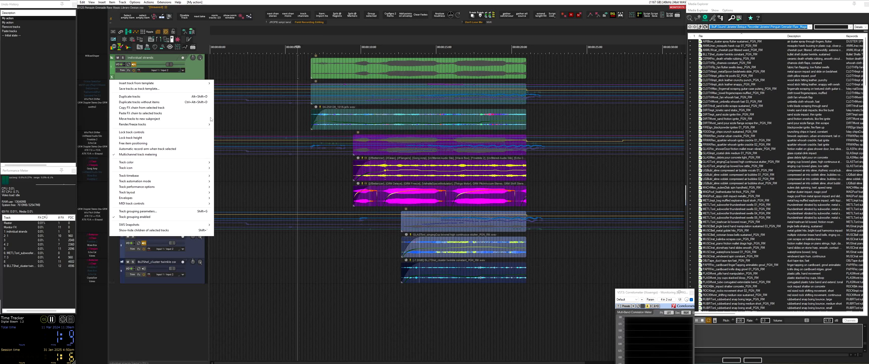
mouse_move(206, 127)
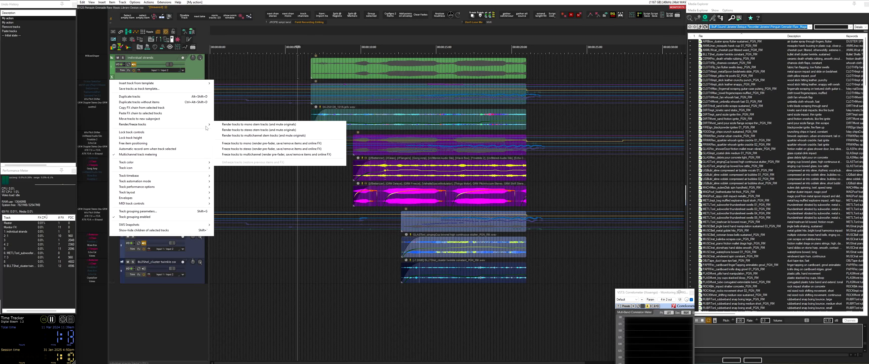
left_click(270, 129)
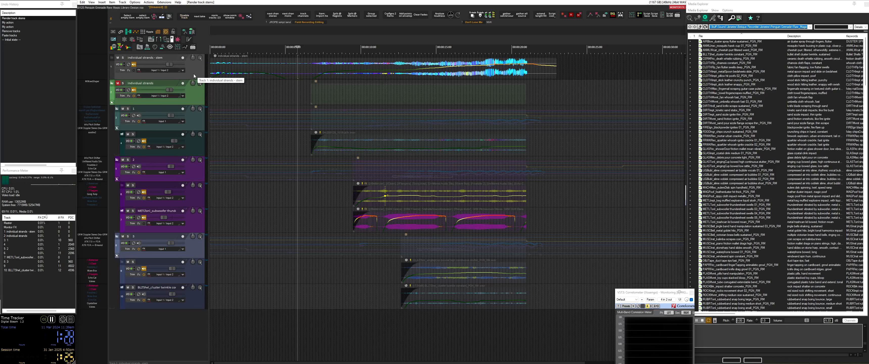
key("ctrl+z")
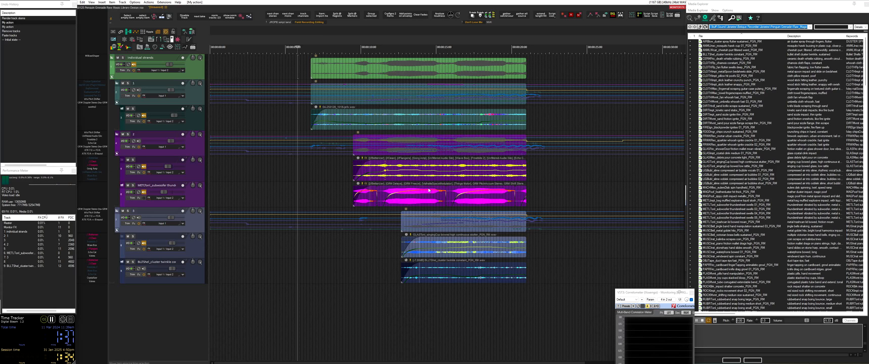
Freeze the individual strands folder with the Freeze Tracks Custom TCP layout and item color script, then select its rendered item
key("shift+slash")
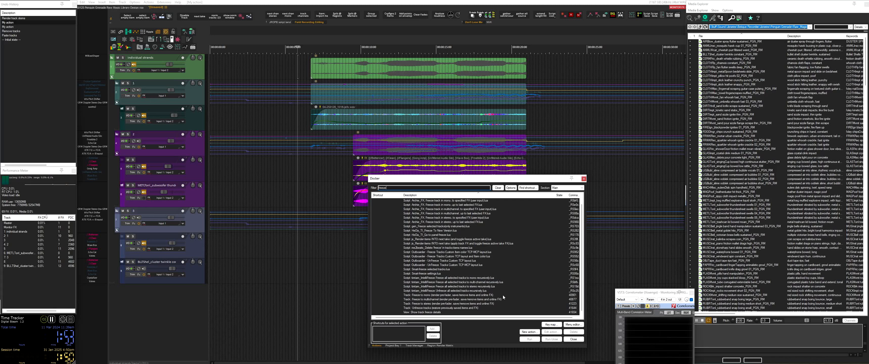
scroll(502, 295, "up", 1)
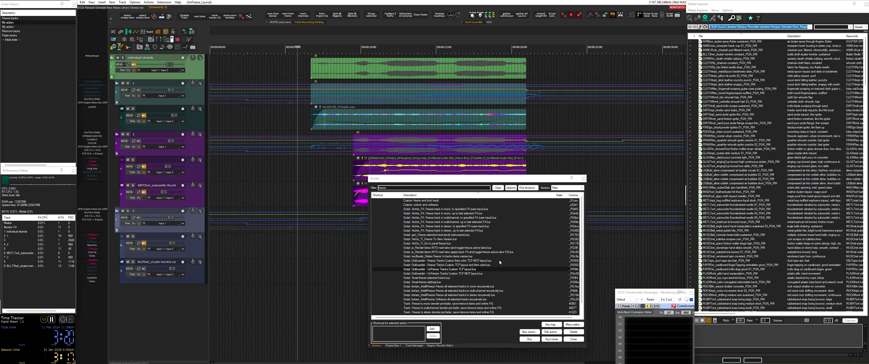
left_click(497, 265)
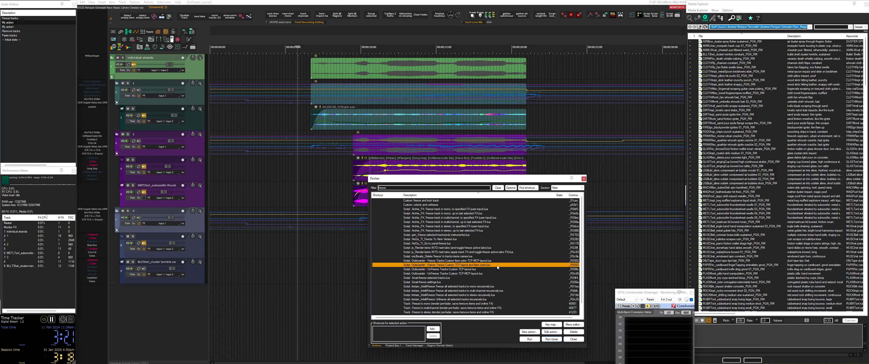
double_click(483, 265)
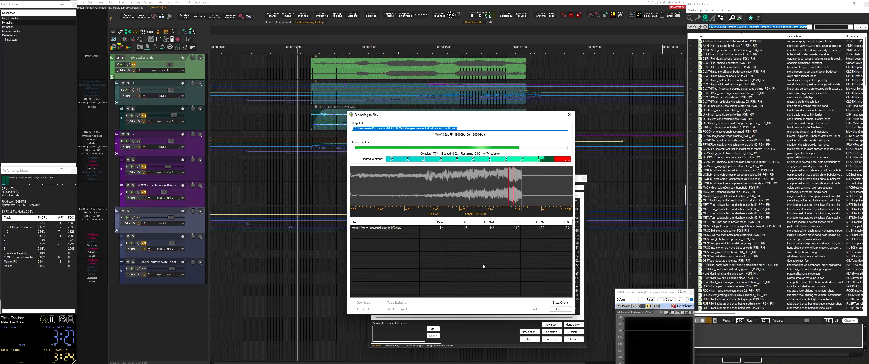
left_click(369, 68)
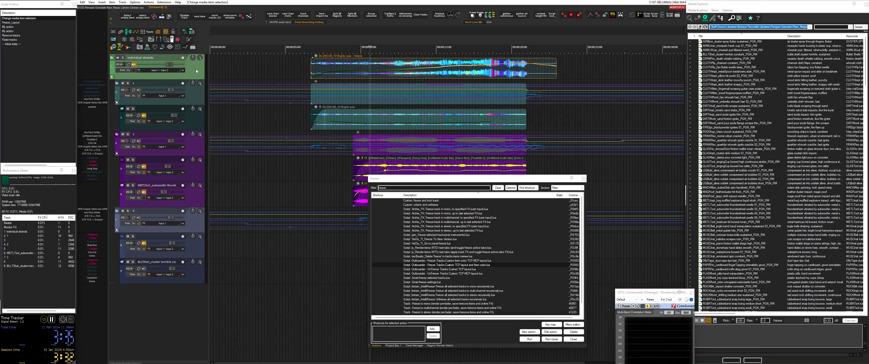
left_click(438, 70)
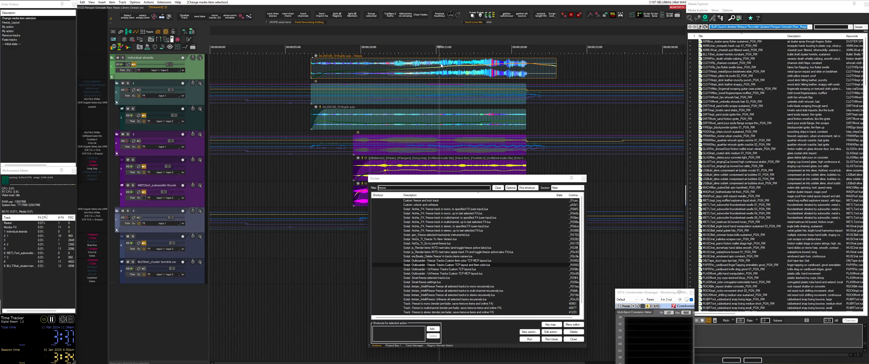
Select the frozen item on the individual strands track and play it
left_click(393, 72)
key("space")
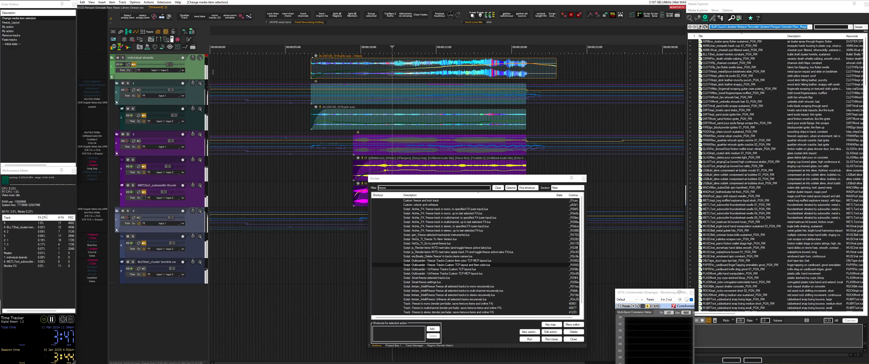
key("space")
Mute and unmute the frozen individual strands item, then move it earlier and back to a later position on the timeline
left_click(412, 75)
key("m")
key("m")
left_click_drag(439, 76, 373, 78)
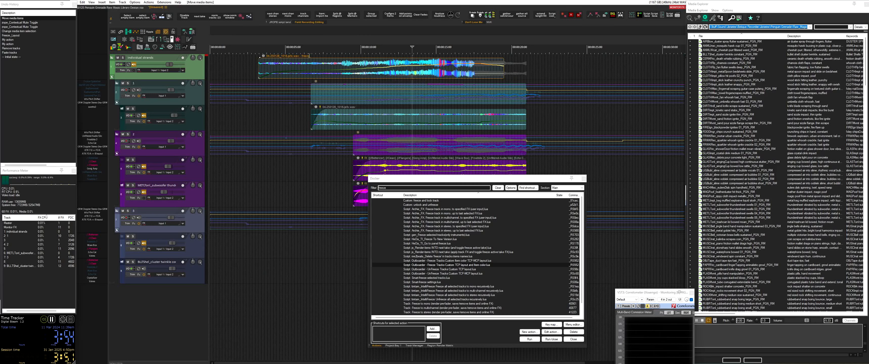
left_click(267, 76)
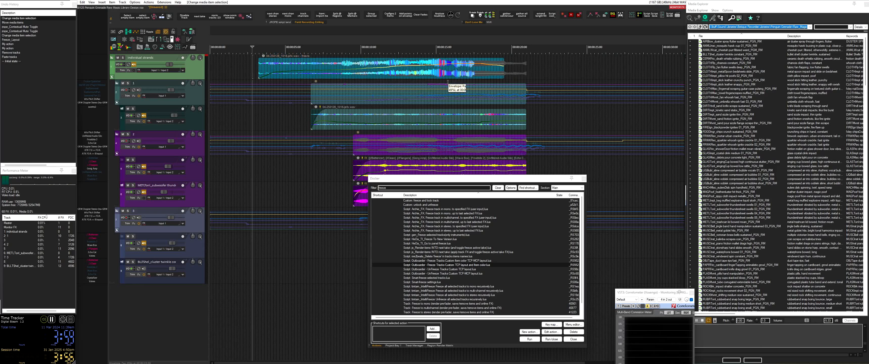
left_click_drag(424, 74, 513, 74)
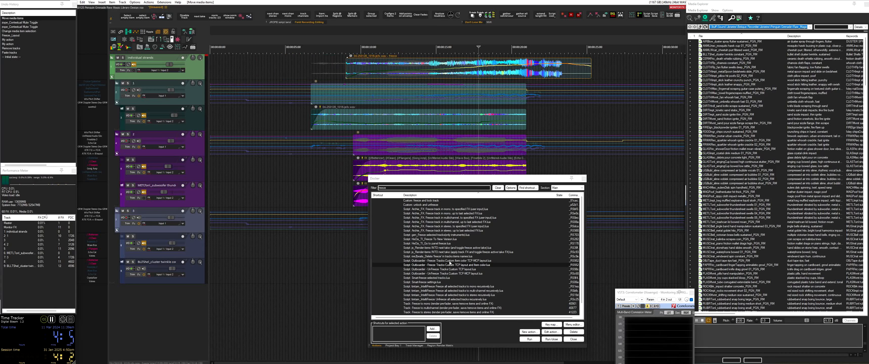
Unfreeze the individual strands folder with the UnFreeze Tracks Custom TCP layout script, keeping the edits, and realign its item with the child items
double_click(447, 269)
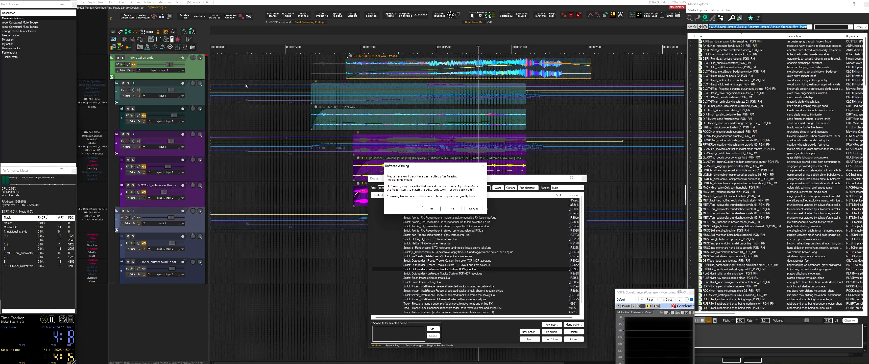
left_click(431, 209)
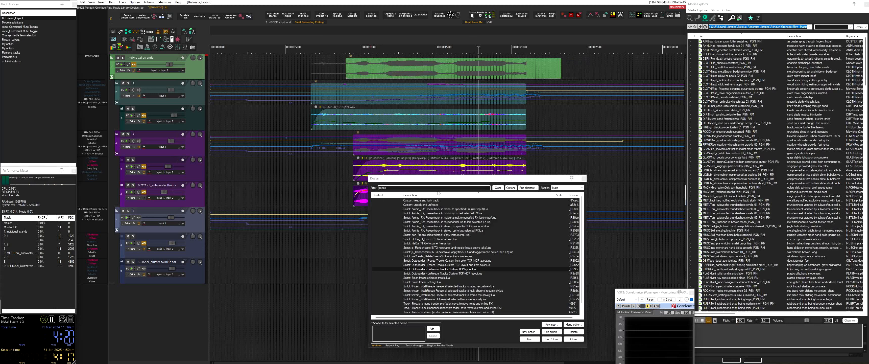
left_click_drag(421, 78, 361, 74)
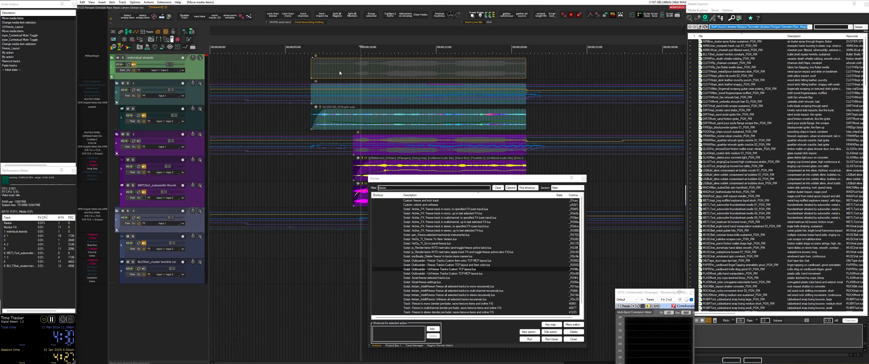
Open the custom action "freeze and lock track" for editing, then run it on the individual strands folder
left_click(421, 201)
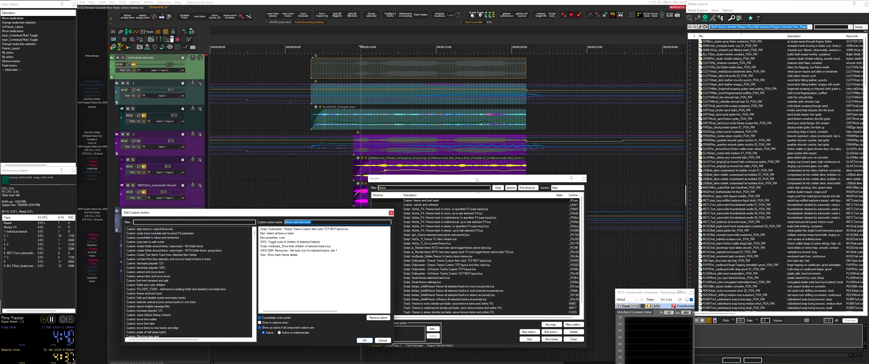
left_click_drag(477, 178, 503, 182)
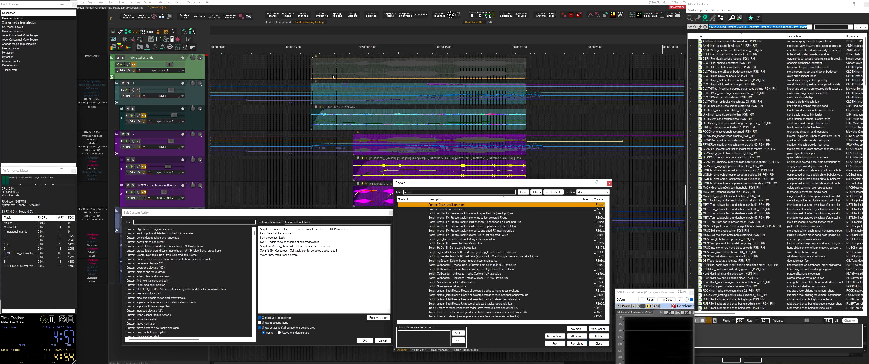
double_click(440, 207)
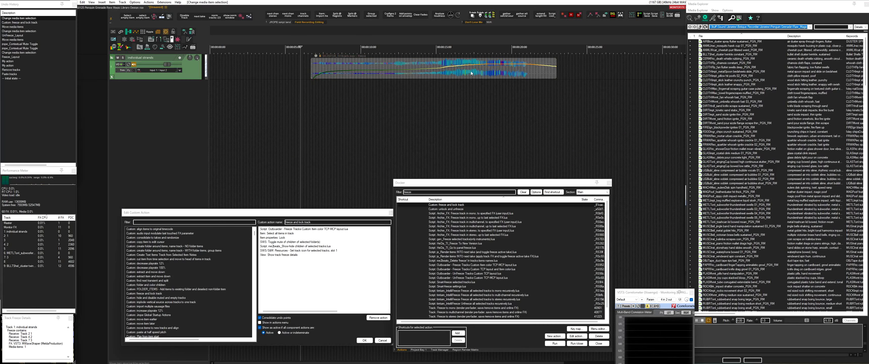
Try to select and move the locked frozen item on the individual strands track
left_click(361, 70)
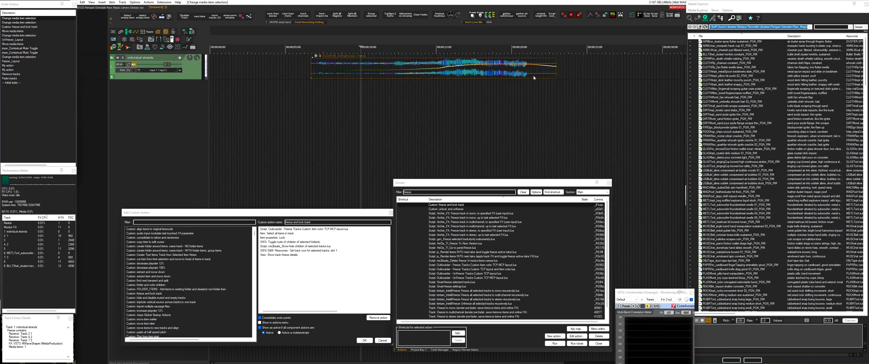
left_click_drag(370, 72, 372, 80)
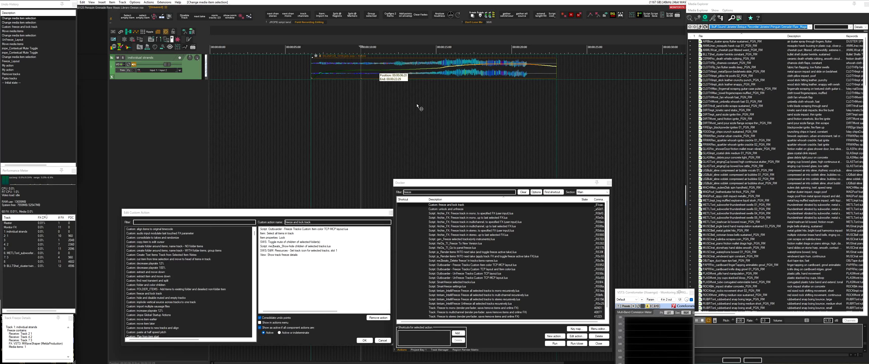
left_click_drag(417, 104, 394, 99)
left_click_drag(205, 64, 204, 64)
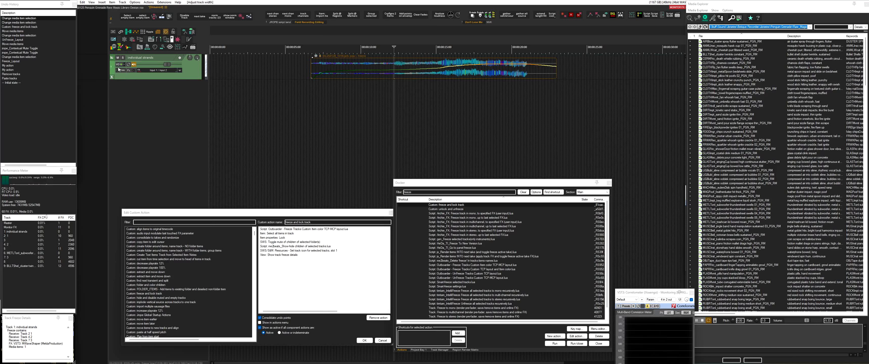
Switch to File Explorer to view the custom track icons in the My Icons folder, then play the frozen folder
key("alt+Tab")
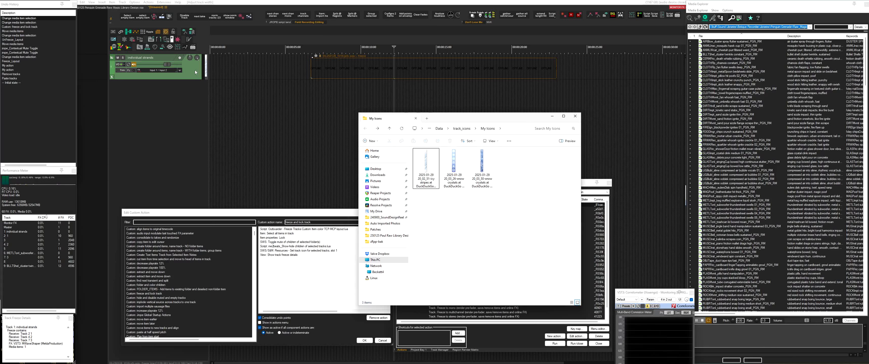
left_click(514, 128)
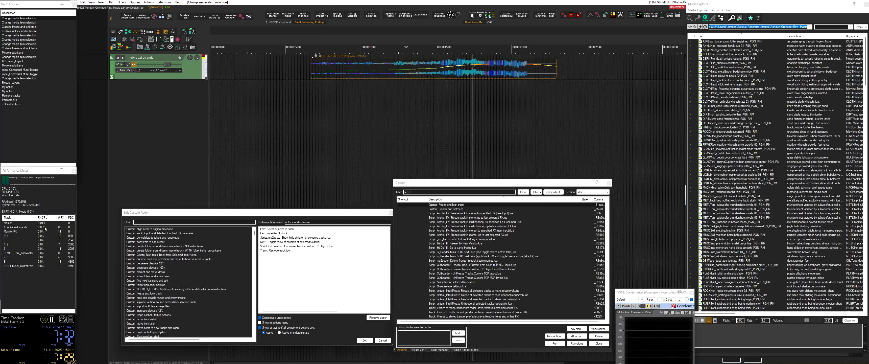
key("space")
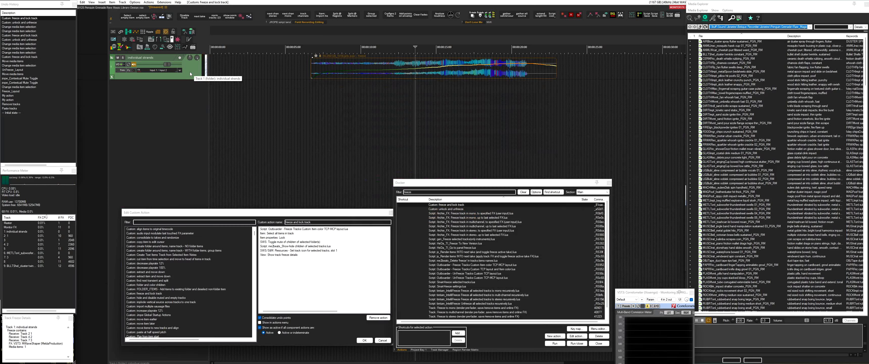
Show the folder's child tracks and look up the muted-track processing options in the preferences
key("ctrl+shift+m")
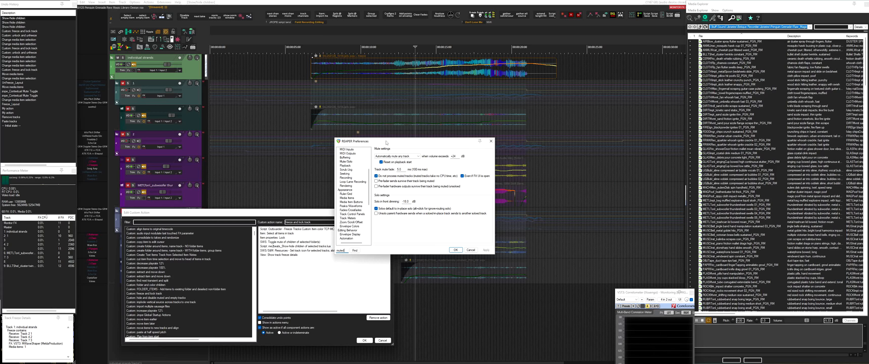
key("Return")
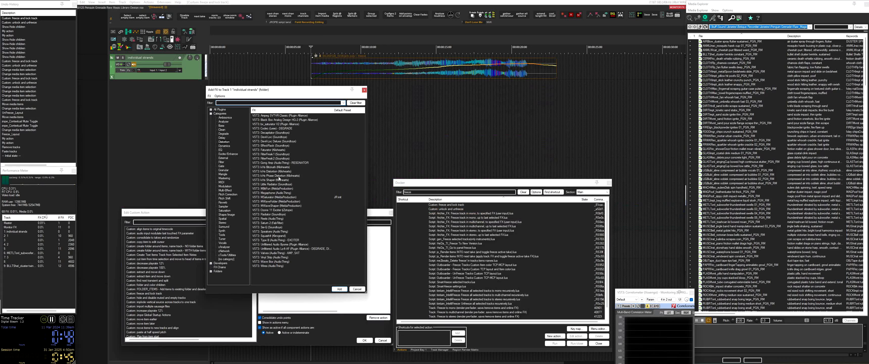
Add the Phase Distortion effect to the frozen individual strands folder, then unlock and unfreeze it with the custom action
double_click(278, 176)
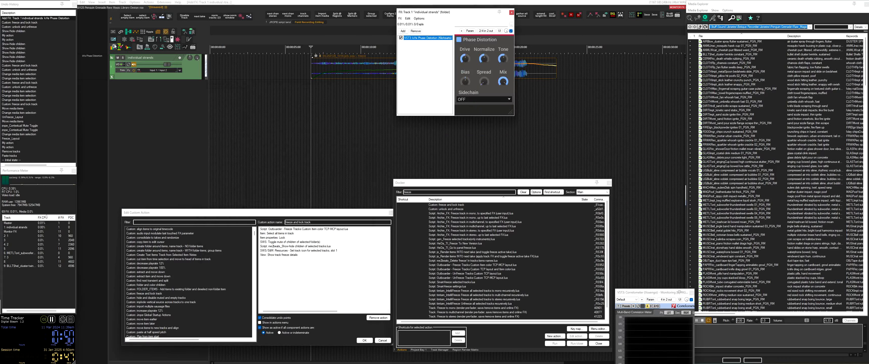
left_click(131, 39)
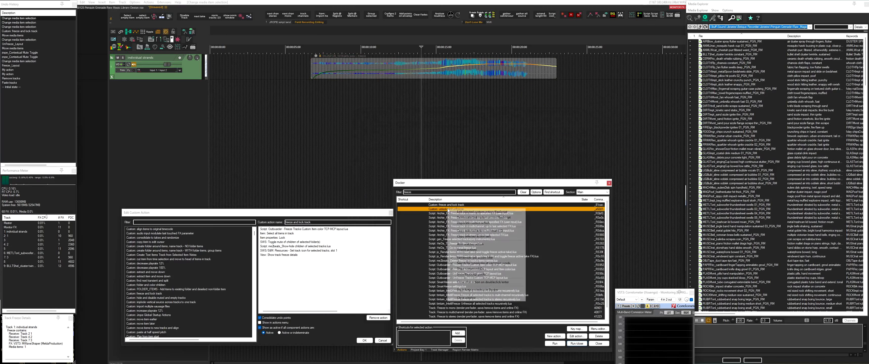
Open the custom action "unlock and unfreeze" for editing, then run it on the individual strands folder
right_click(448, 209)
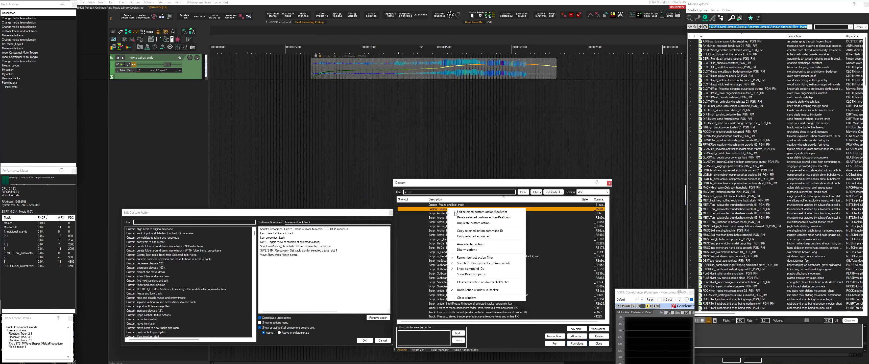
left_click(458, 212)
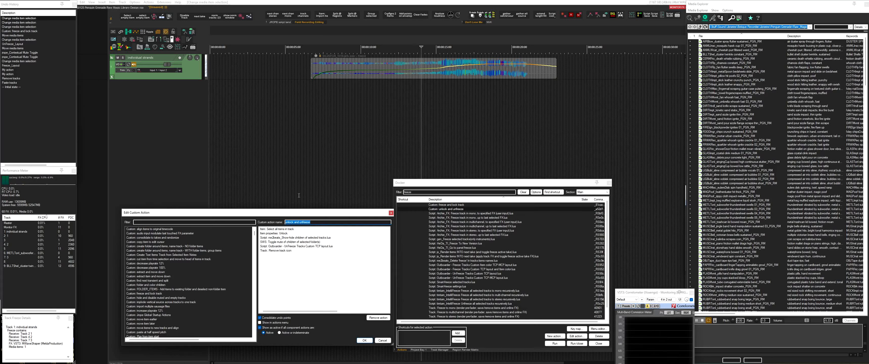
double_click(469, 209)
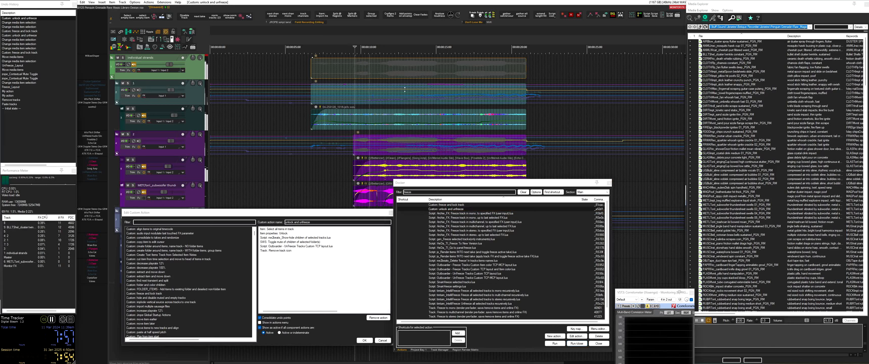
left_click(47, 218)
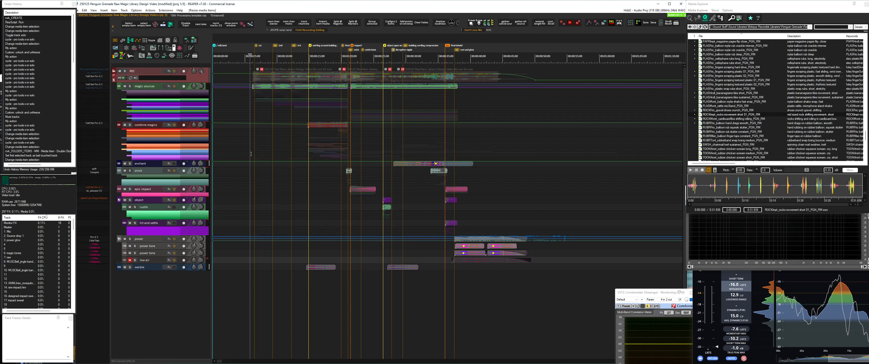
Enlarge the Media Explorer to show the library recordings with their full file details in the main design project
key("ctrl+alt+x")
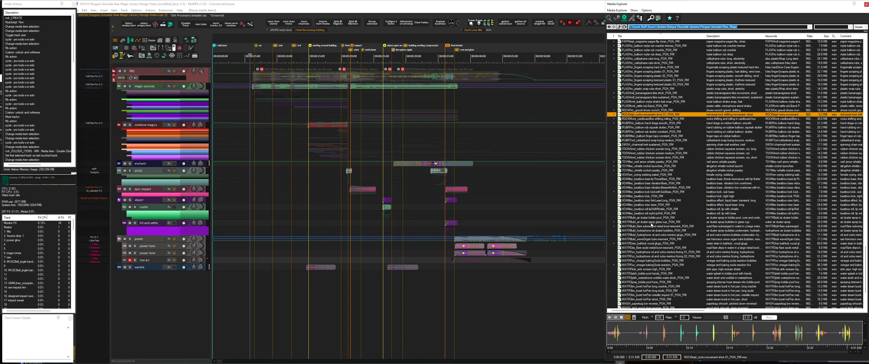